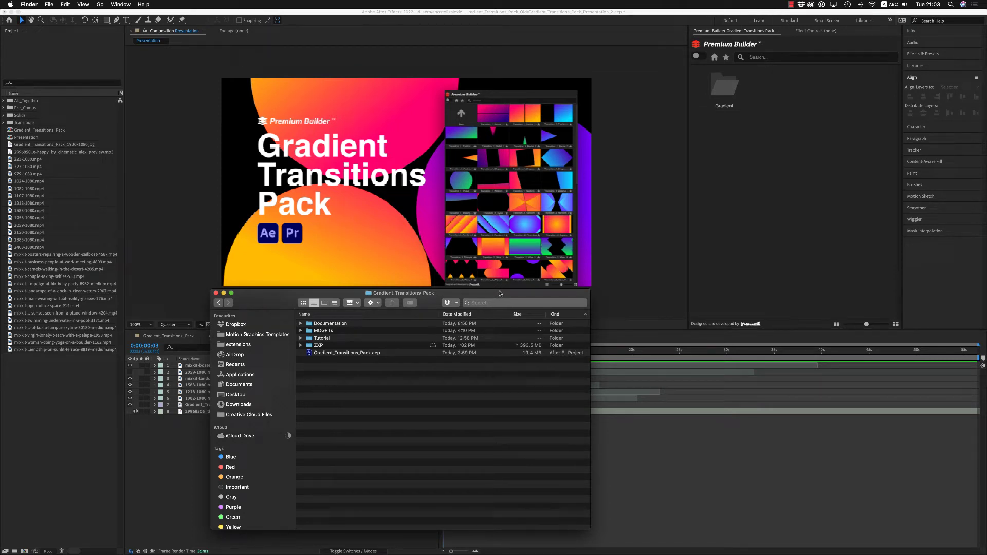
# Open the Essencial_Graphics_Installation_Destination_Path document in the Documentation folder, review its Mac and Windows paths, and close it.
pyautogui.moveTo(499, 294); pyautogui.dragTo(498, 295)
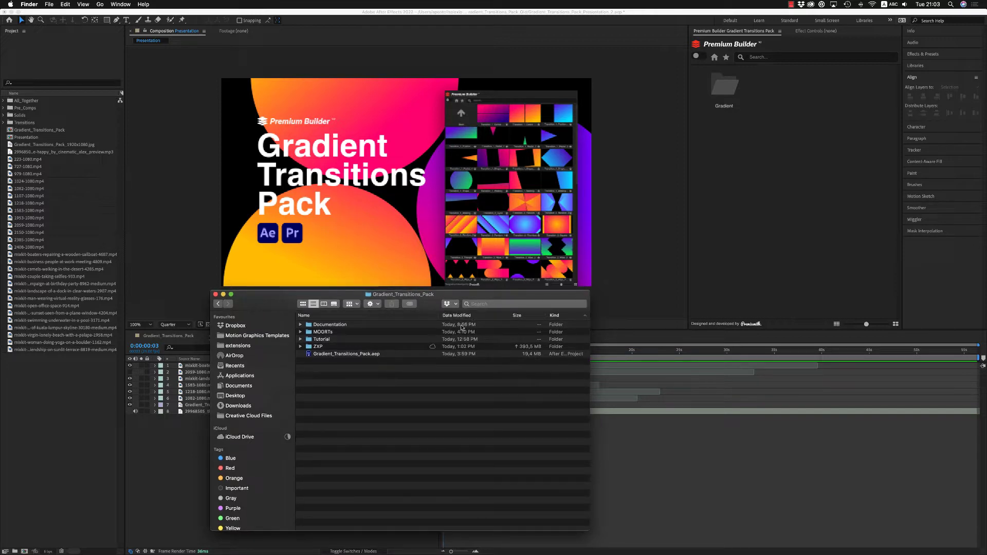
pyautogui.moveTo(300, 295); pyautogui.dragTo(303, 295)
pyautogui.click(304, 326)
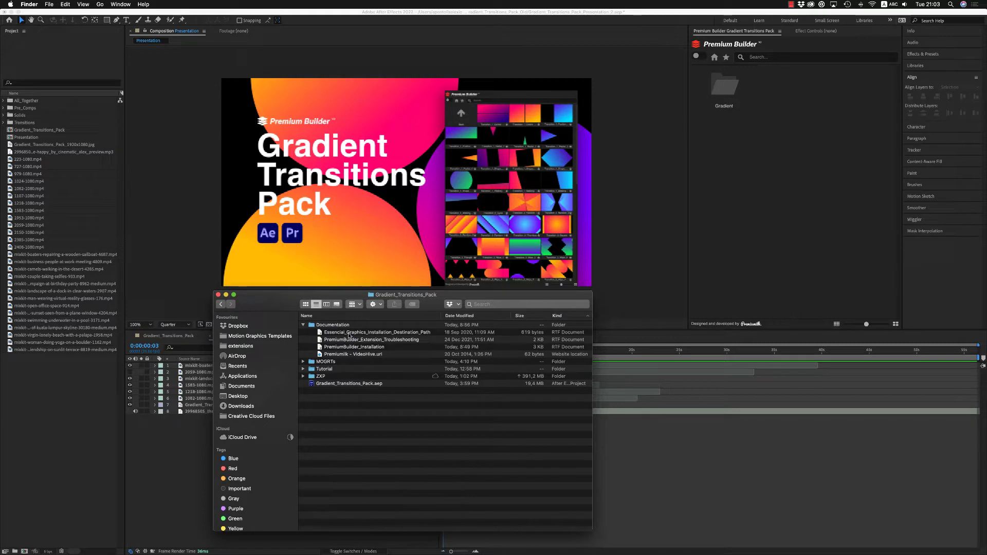
pyautogui.doubleClick(349, 334)
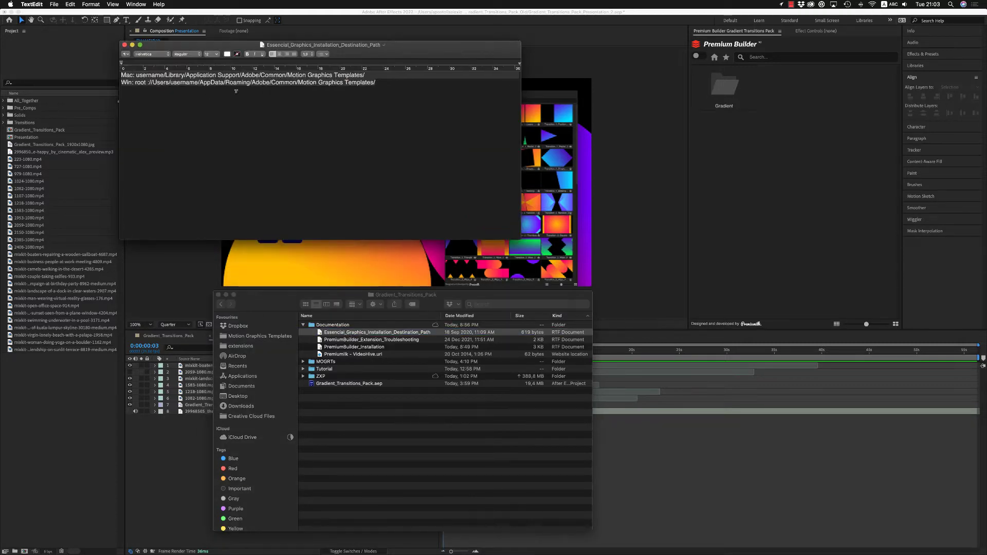
pyautogui.moveTo(293, 80); pyautogui.dragTo(124, 70)
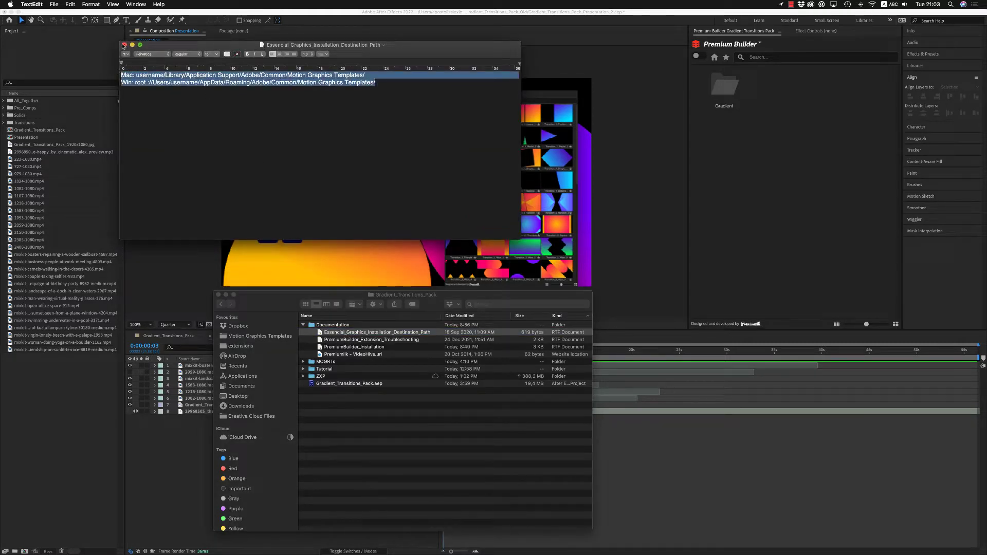
pyautogui.click(124, 45)
# Look through the pack's MOGRTs folder, Gradient_Transitions_Pack.aep project file and ZXP folder, leaving the folders collapsed.
pyautogui.click(327, 364)
pyautogui.click(304, 362)
pyautogui.click(304, 362)
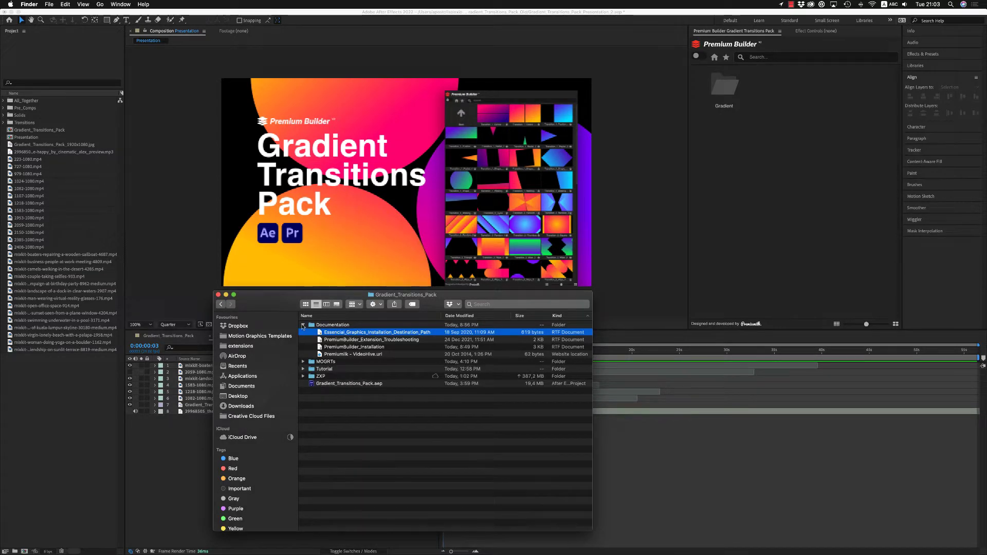
pyautogui.click(304, 325)
pyautogui.click(378, 354)
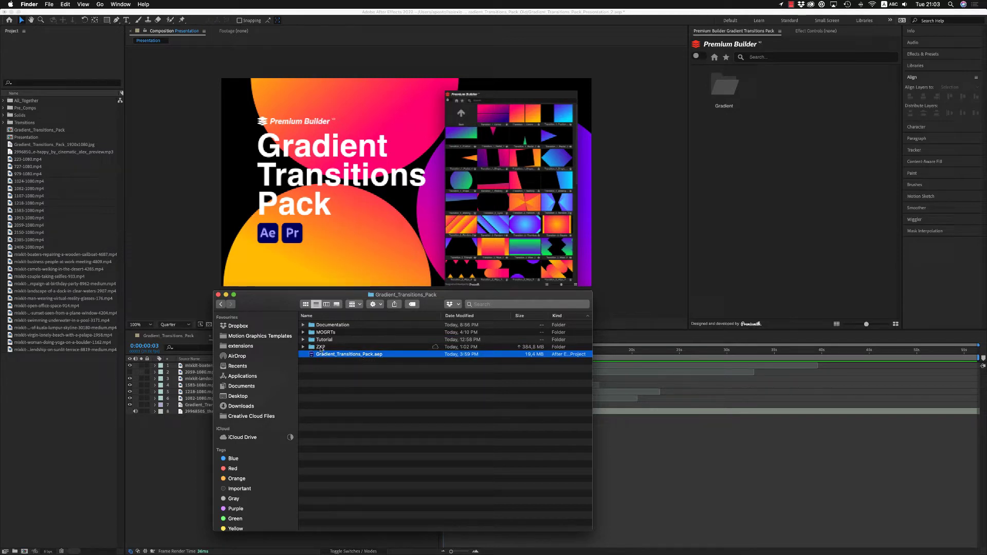
pyautogui.click(320, 347)
pyautogui.click(303, 347)
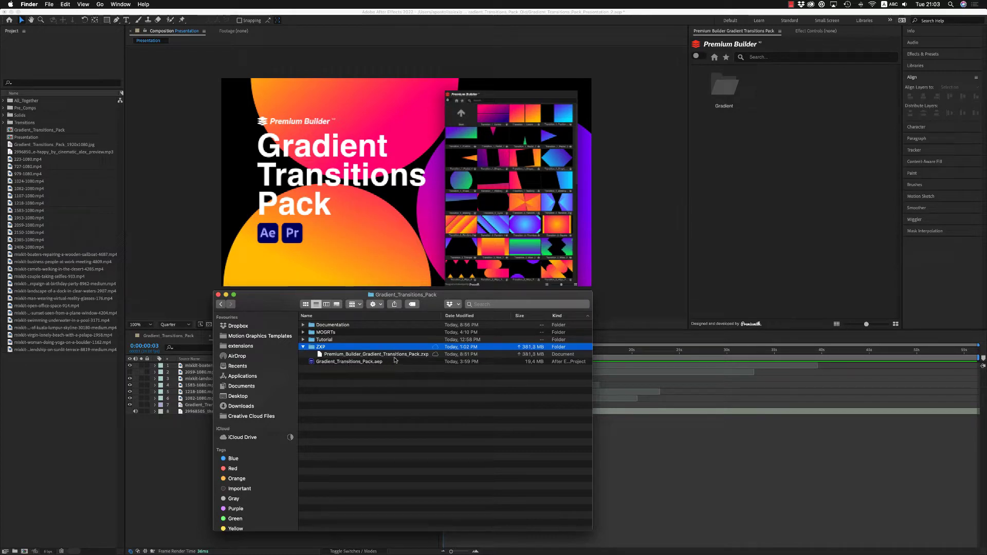
pyautogui.click(303, 348)
# Open the PremiumBuilder_Installation document from the Documentation folder and review the installation instructions.
pyautogui.click(304, 325)
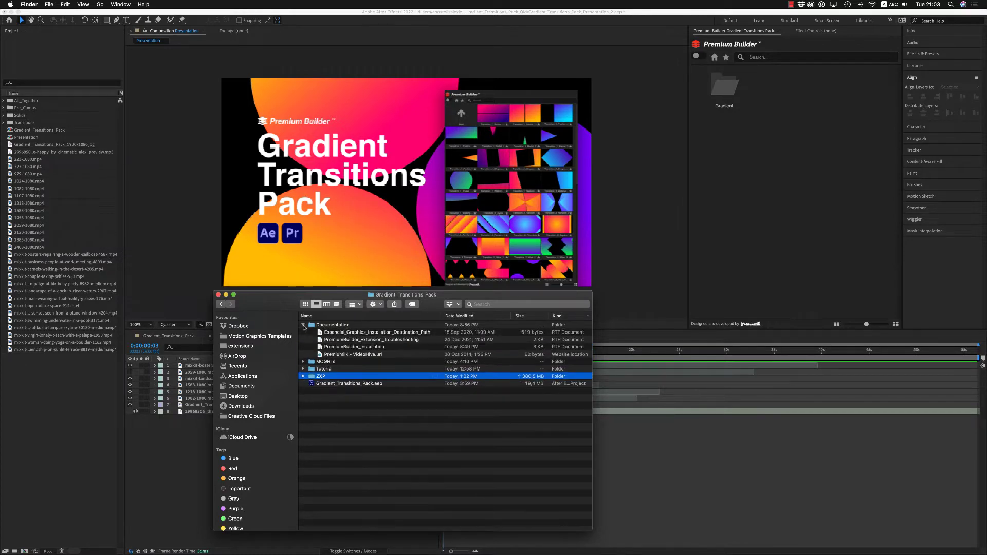
pyautogui.doubleClick(352, 348)
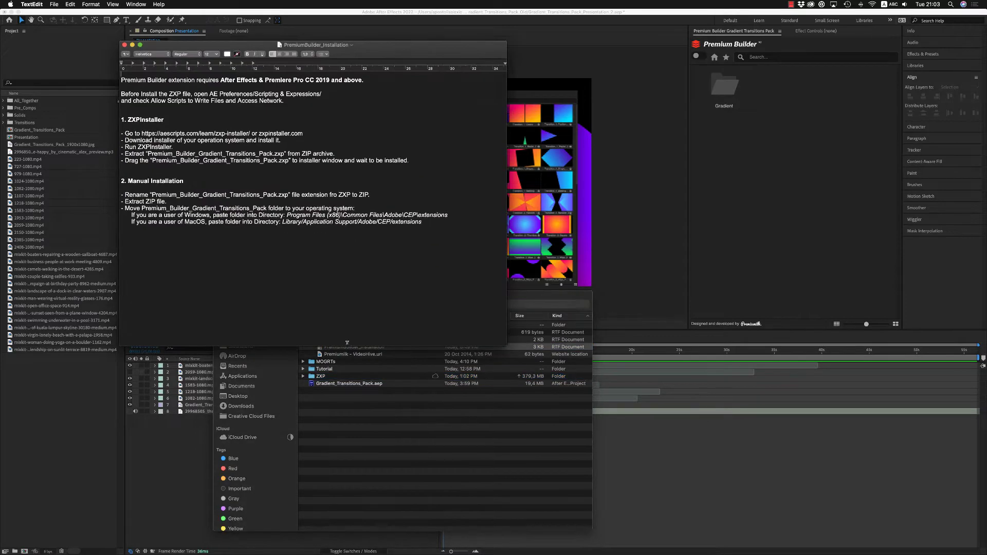
pyautogui.moveTo(329, 54); pyautogui.dragTo(330, 157)
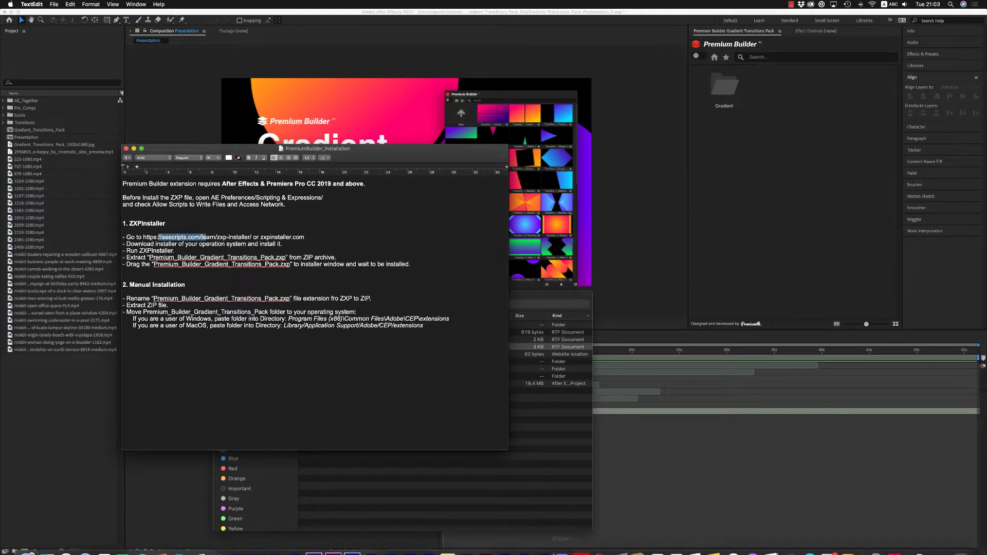
# Launch ZXP Installer, place its window beside the Gradient_Transitions_Pack folder window, and return to Finder.
pyautogui.moveTo(570, 554)
pyautogui.click(619, 541)
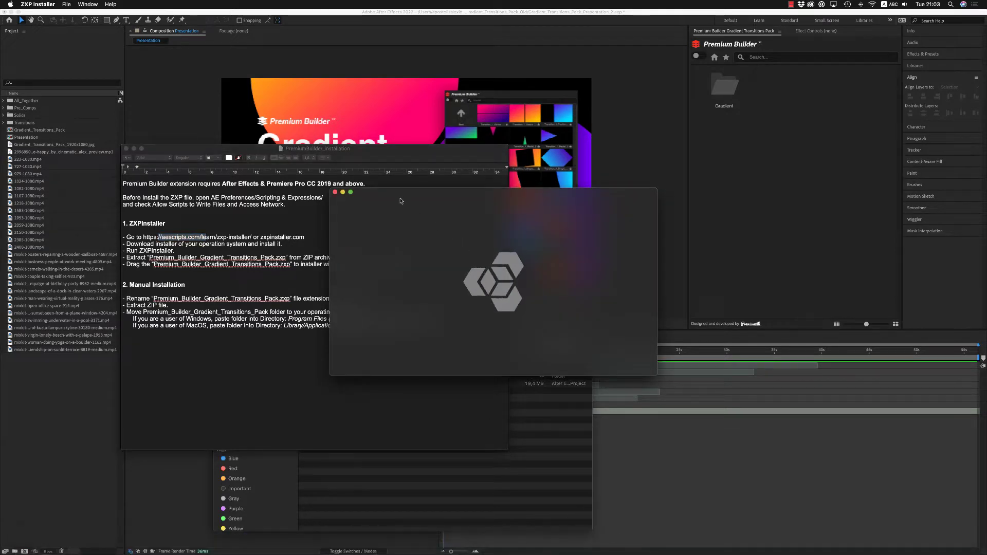
pyautogui.moveTo(690, 224); pyautogui.dragTo(690, 225)
pyautogui.click(548, 400)
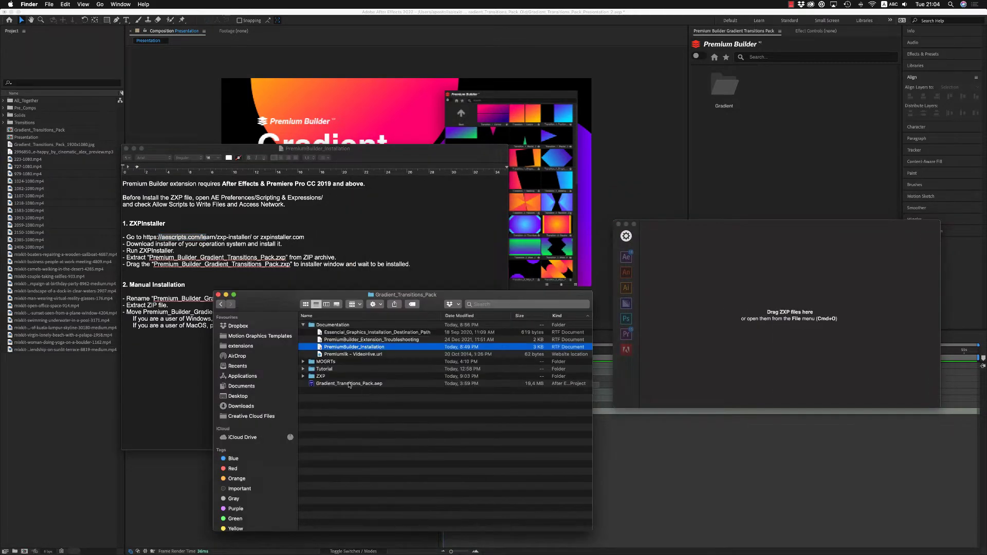
# Try to load Premium_Builder_Gradient_Transitions_Pack.zxp from the ZXP folder into ZXP Installer, then collapse the ZXP and Documentation folders.
pyautogui.click(303, 376)
pyautogui.moveTo(376, 384); pyautogui.dragTo(802, 308)
pyautogui.moveTo(456, 371); pyautogui.dragTo(321, 376)
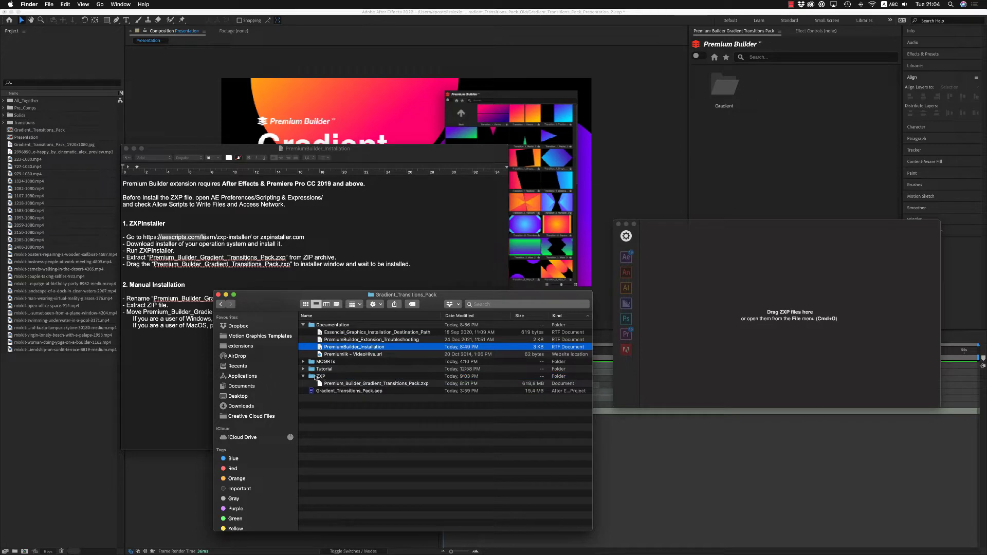
pyautogui.click(303, 377)
pyautogui.click(303, 324)
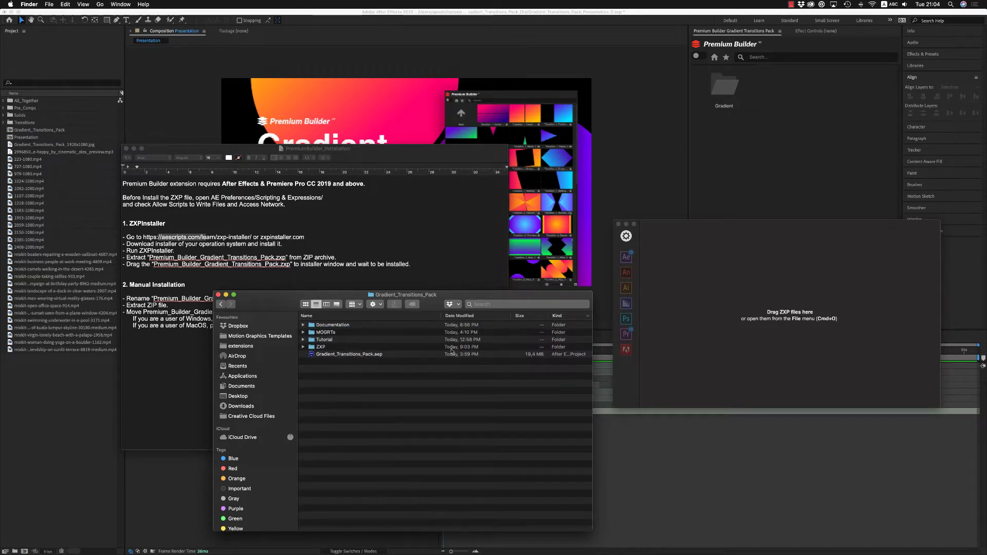
# Close ZXP Installer, the Finder window and the installation document, and switch to After Effects.
pyautogui.click(618, 224)
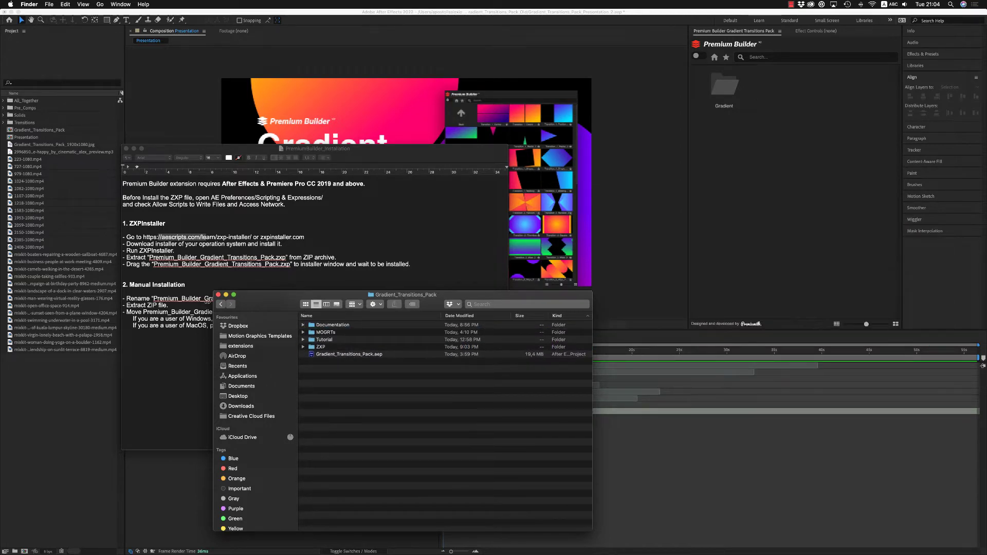
pyautogui.click(218, 297)
pyautogui.click(132, 151)
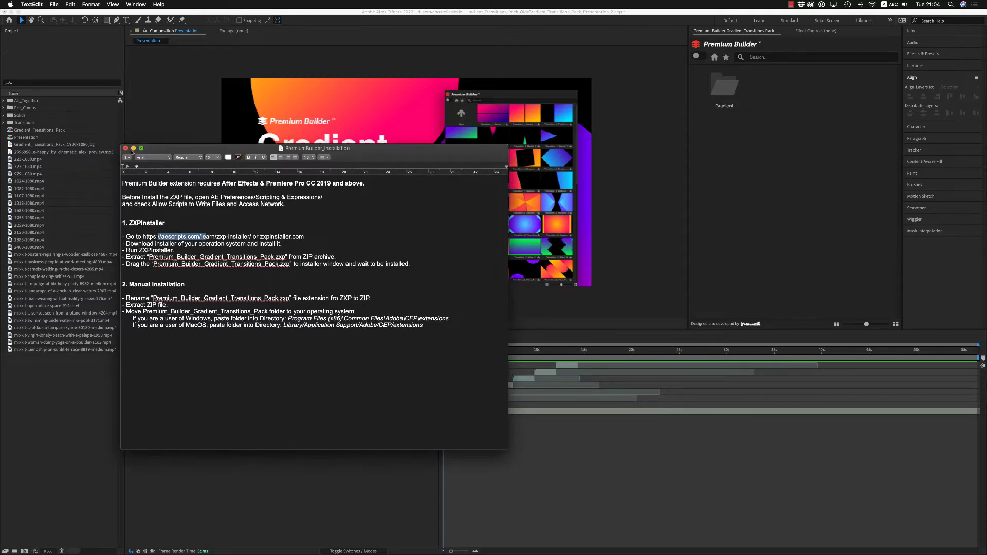
pyautogui.click(125, 148)
pyautogui.click(463, 450)
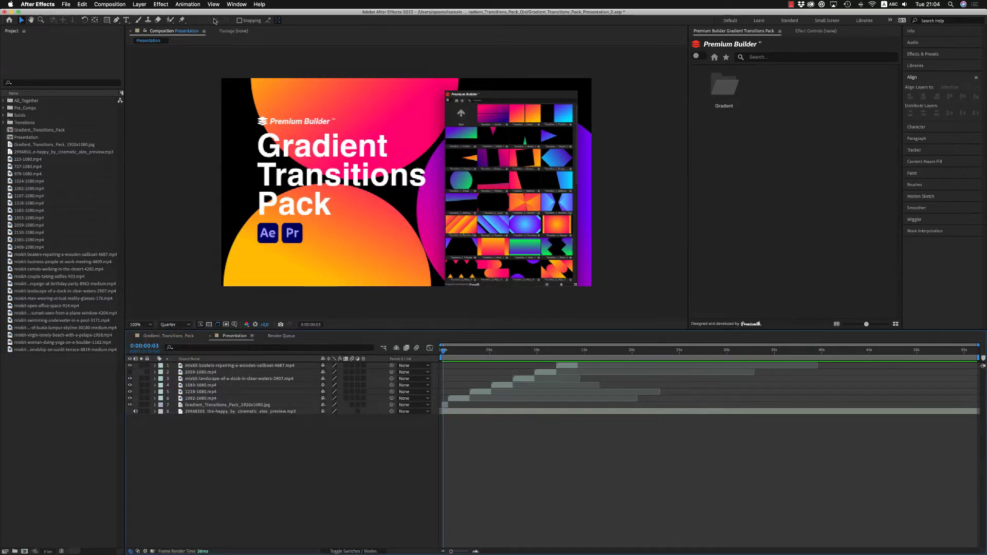
# Hide the Premium Builder Gradient Transitions Pack extension.
pyautogui.click(236, 5)
pyautogui.moveTo(260, 47)
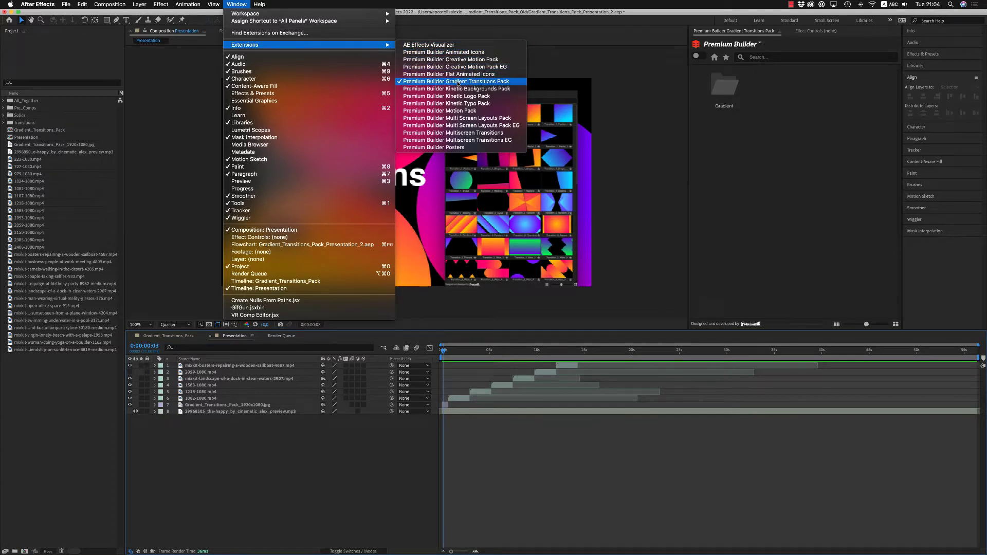
pyautogui.click(458, 83)
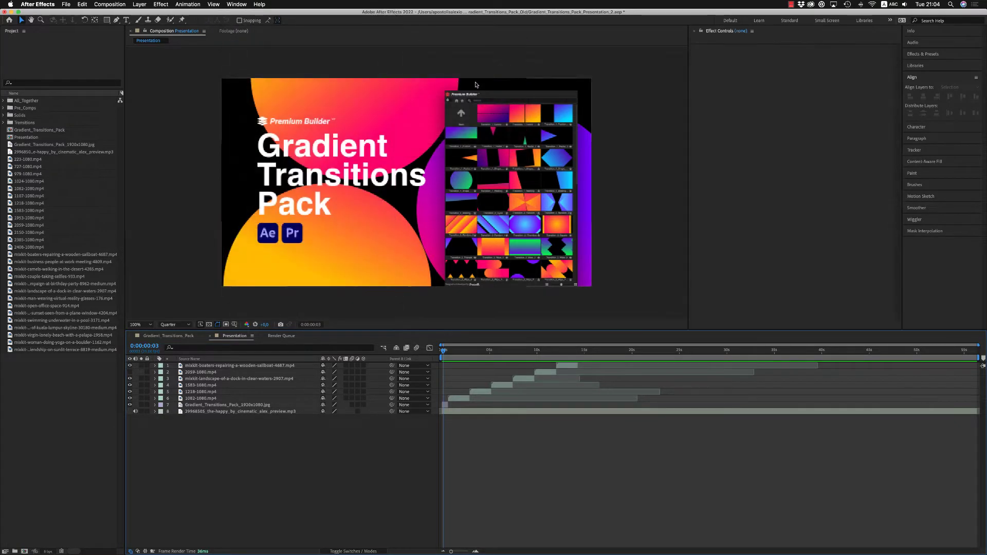
# Show the Premium Builder Gradient Transitions Pack extension.
pyautogui.click(236, 4)
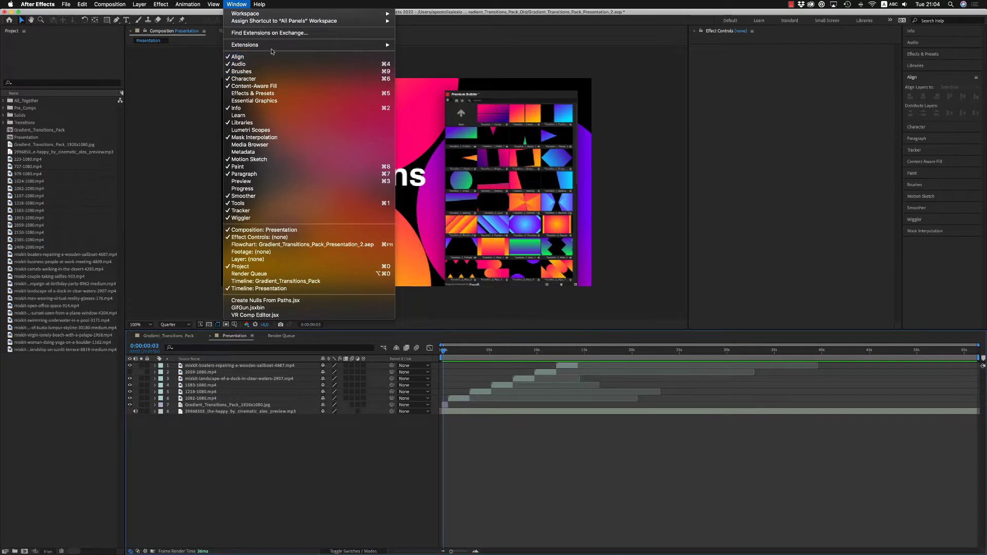
pyautogui.moveTo(360, 45)
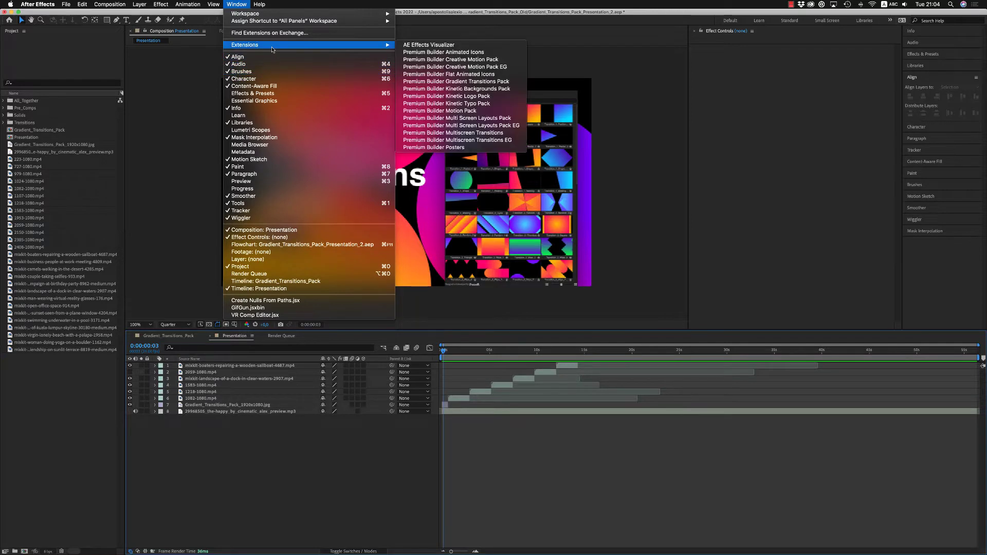
pyautogui.click(456, 82)
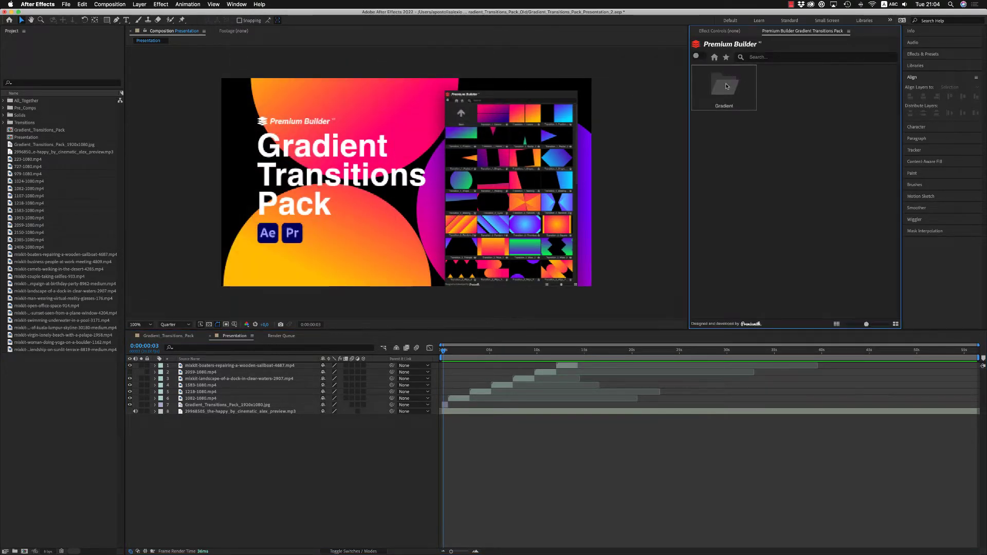
# Add Transition_2_Random_3 from the Gradient collection at the cut between 1082-1080.mp4 and 1218-1080.mp4 in the Presentation composition.
pyautogui.click(726, 86)
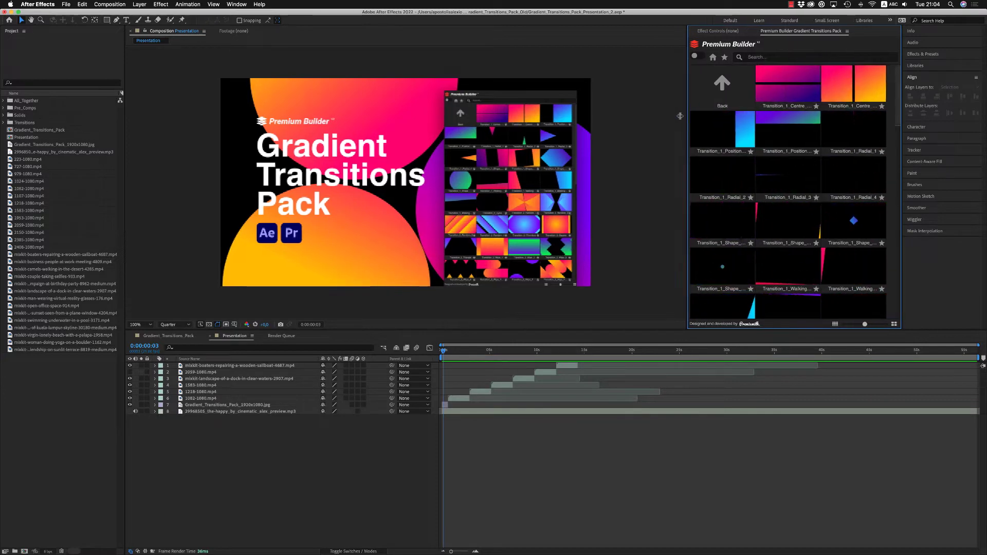
pyautogui.moveTo(683, 117); pyautogui.dragTo(676, 116)
pyautogui.moveTo(901, 106); pyautogui.dragTo(891, 255)
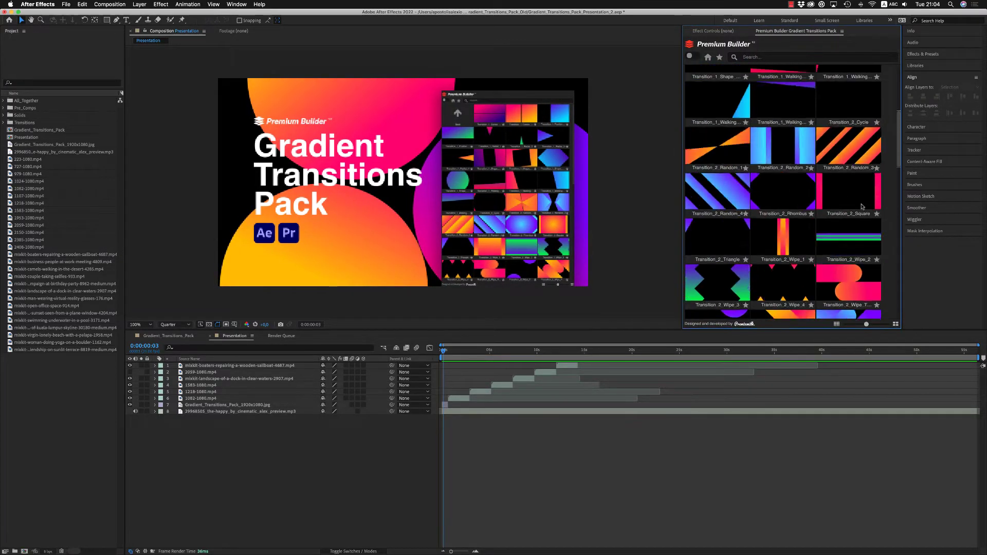
pyautogui.moveTo(462, 359)
pyautogui.mouseDown()
pyautogui.moveTo(476, 356)
pyautogui.moveTo(466, 356)
pyautogui.mouseUp()
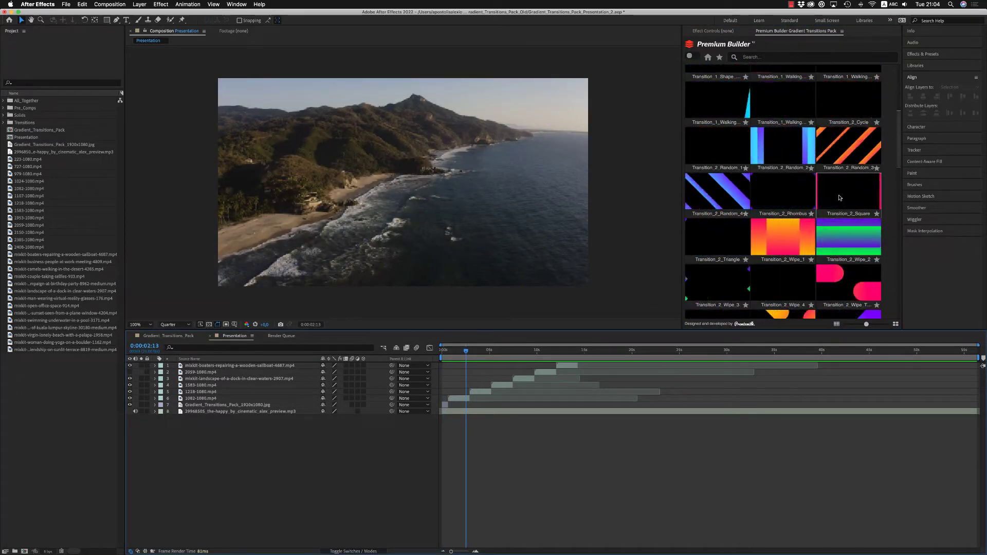
pyautogui.click(843, 154)
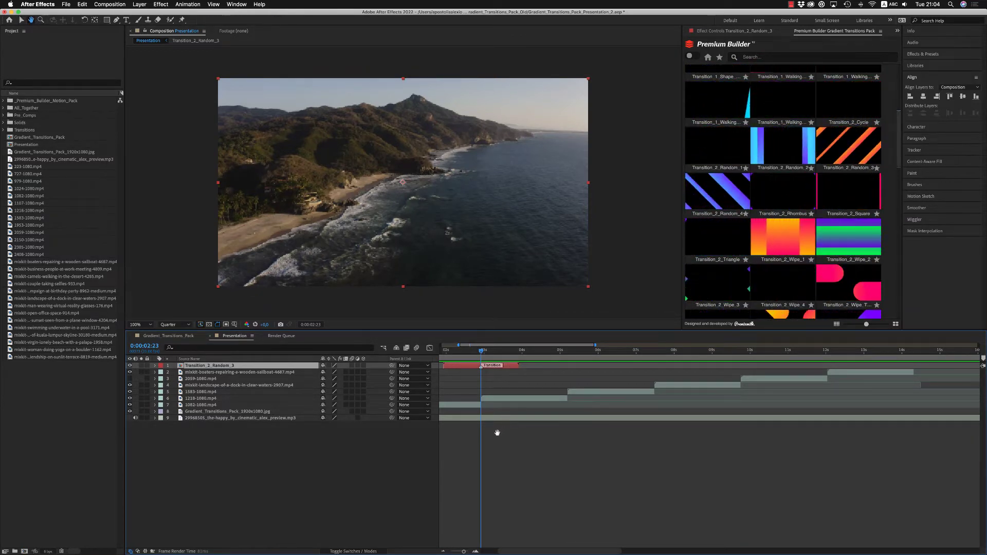
# Play back the Transition_2_Random_3 transition over its cut, then move the current time to 0:00:05:05.
pyautogui.moveTo(495, 432); pyautogui.dragTo(594, 433)
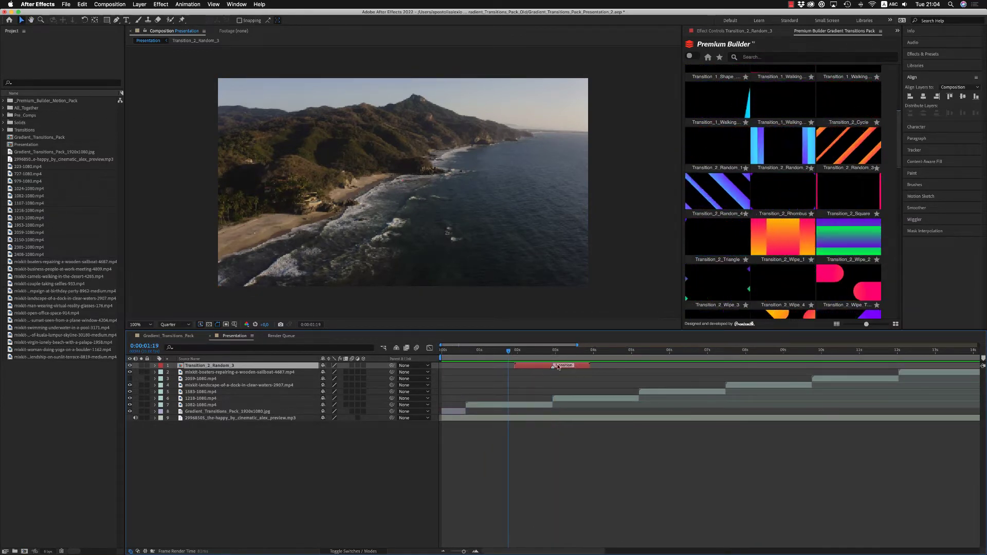
pyautogui.press('space')
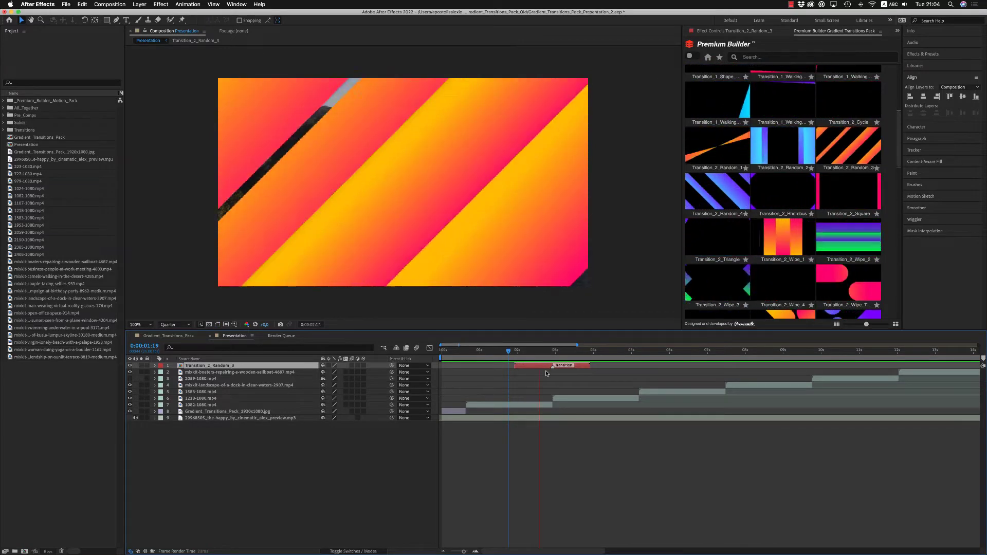
pyautogui.press('space')
pyautogui.moveTo(593, 351); pyautogui.dragTo(639, 351)
pyautogui.press('-')
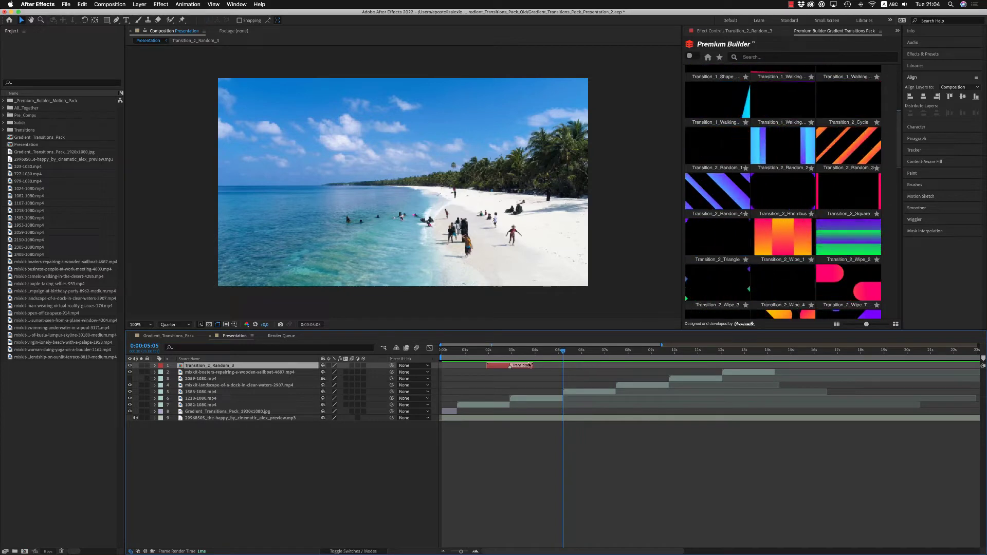
# Open the Transition_2_Random_3 composition and show the color controls of its CONTROLS layer.
pyautogui.doubleClick(502, 367)
pyautogui.click(498, 367)
pyautogui.click(740, 33)
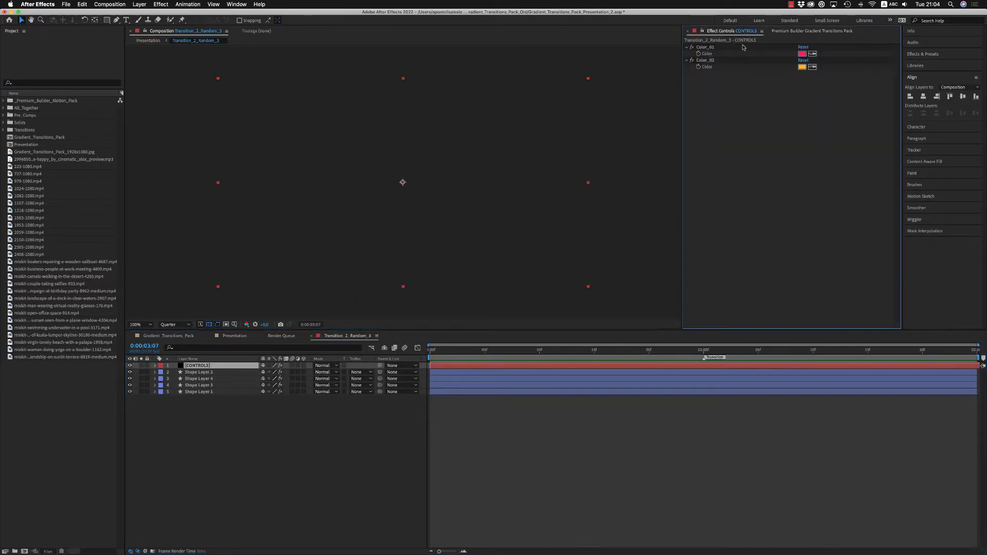
pyautogui.click(714, 47)
# Go to 0:00:00:20 in the transition and set the CONTROLS layer's Color_02 to purple 7400FF.
pyautogui.click(496, 352)
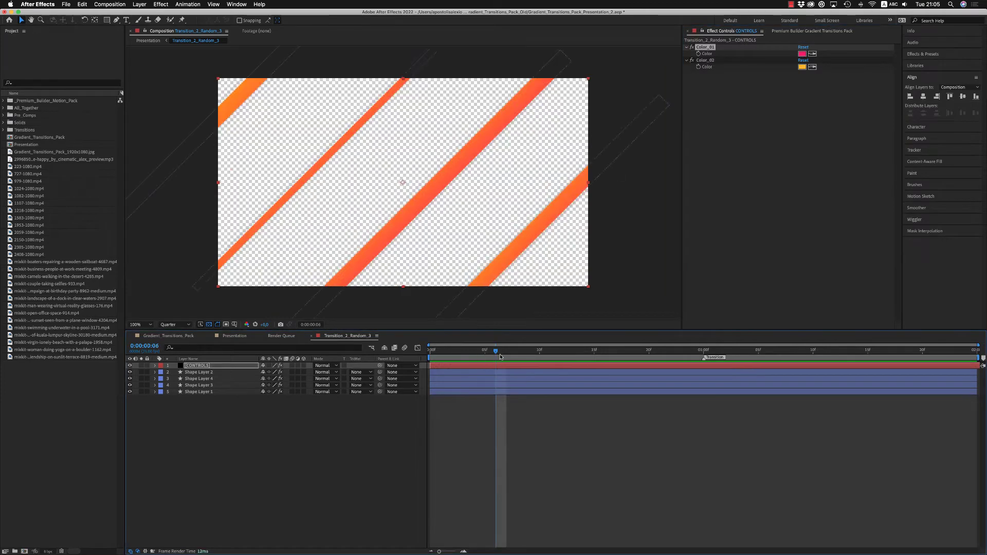
pyautogui.click(649, 352)
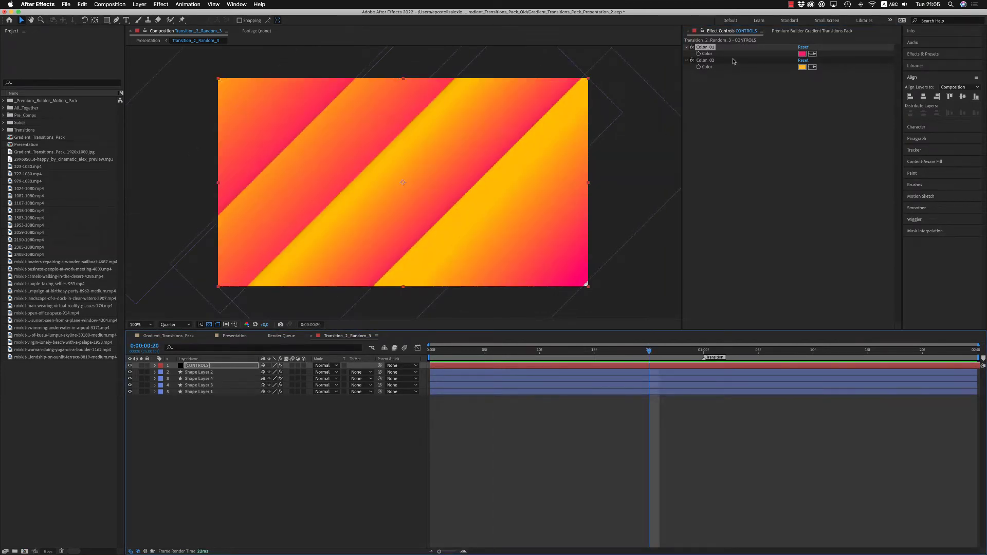
pyautogui.click(802, 68)
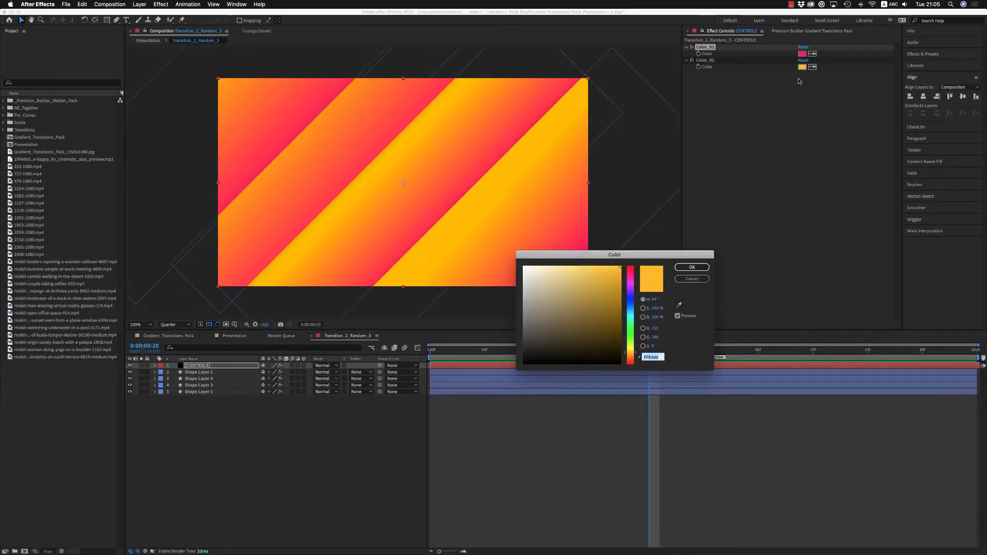
pyautogui.click(632, 291)
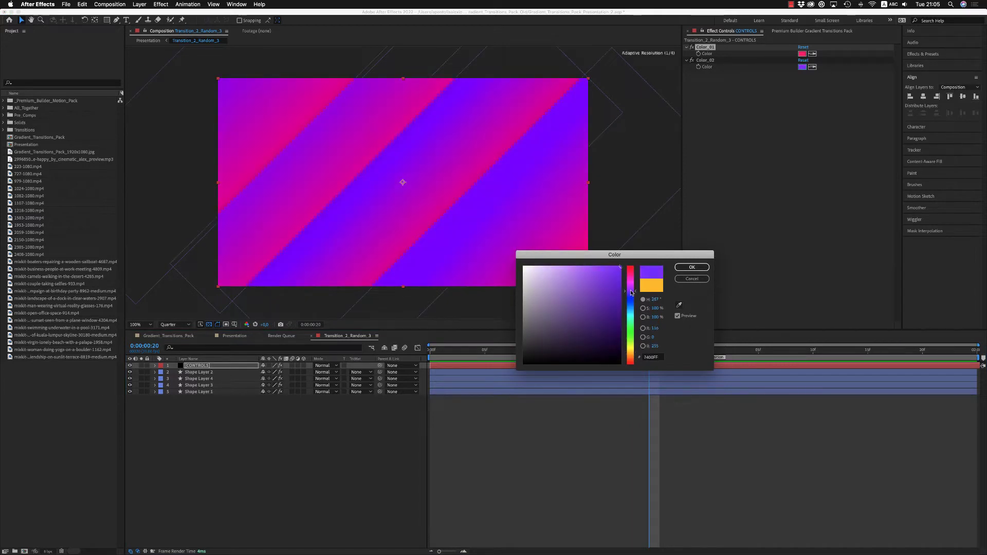
pyautogui.click(686, 271)
# Return to the Presentation composition and scrub from the recolored transition to 0:00:07:08.
pyautogui.click(312, 336)
pyautogui.click(231, 336)
pyautogui.moveTo(499, 352); pyautogui.dragTo(612, 359)
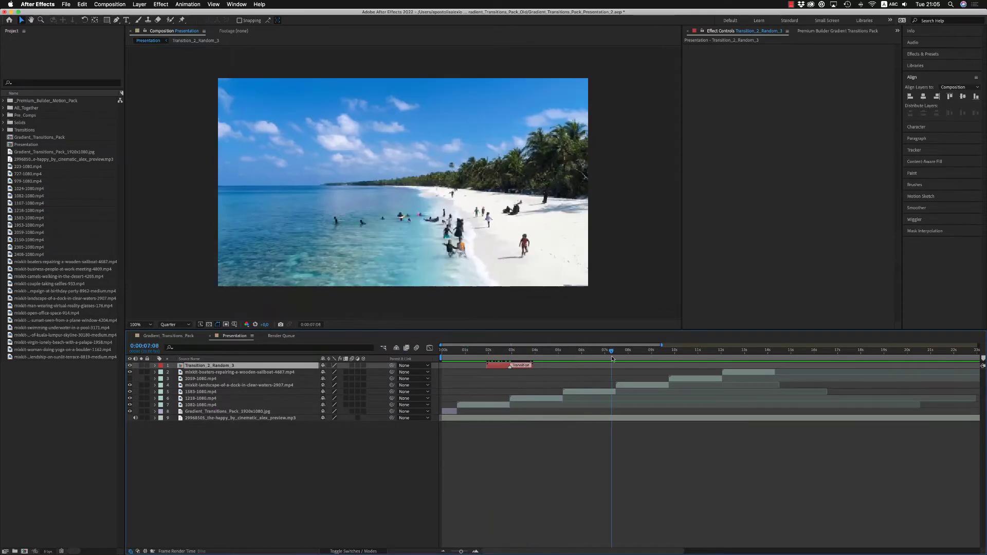
# Add the Transition_3_Cycles_1 transition from the Gradient Transitions Pack and align its marker with the clip cut at 0:00:07:12.
pyautogui.click(833, 32)
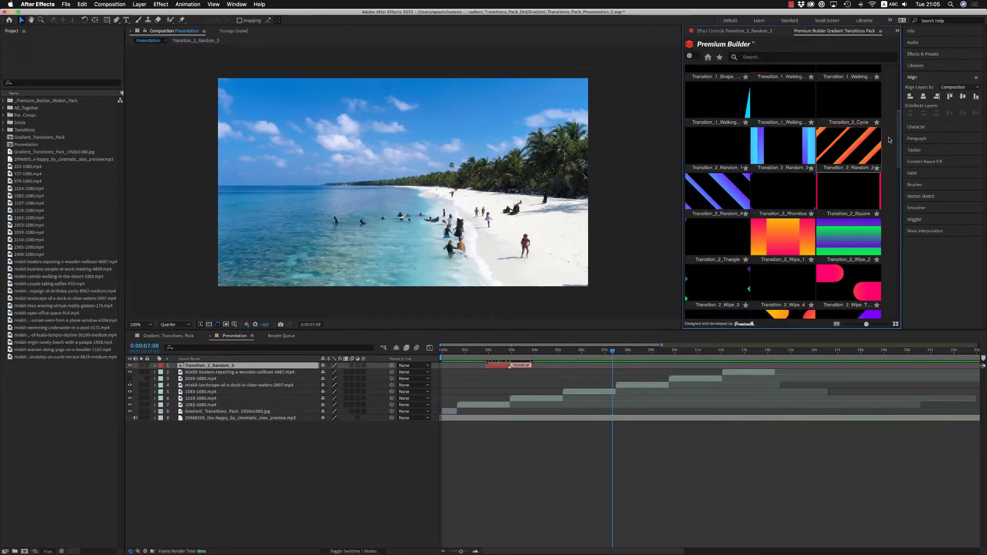
pyautogui.scroll(-3, 891, 165)
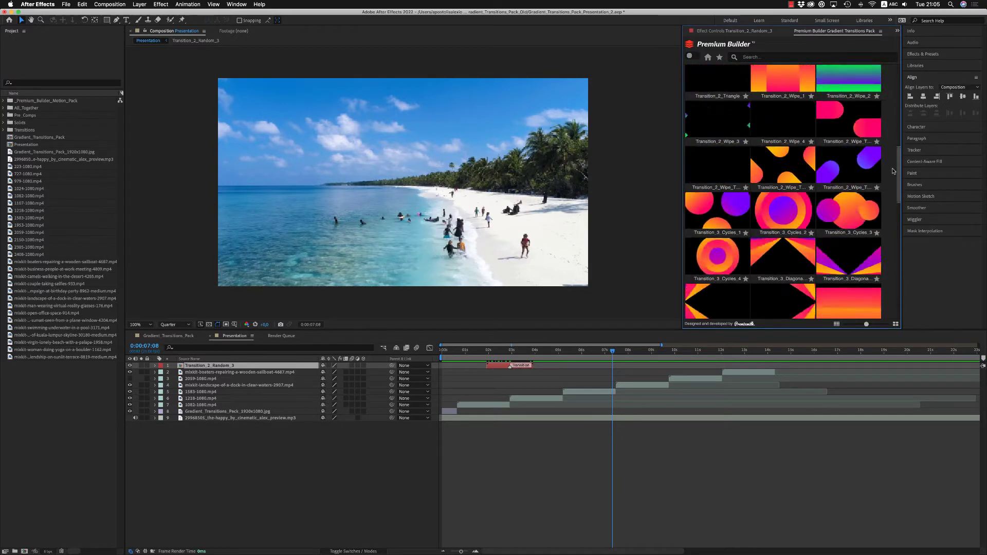
pyautogui.click(716, 221)
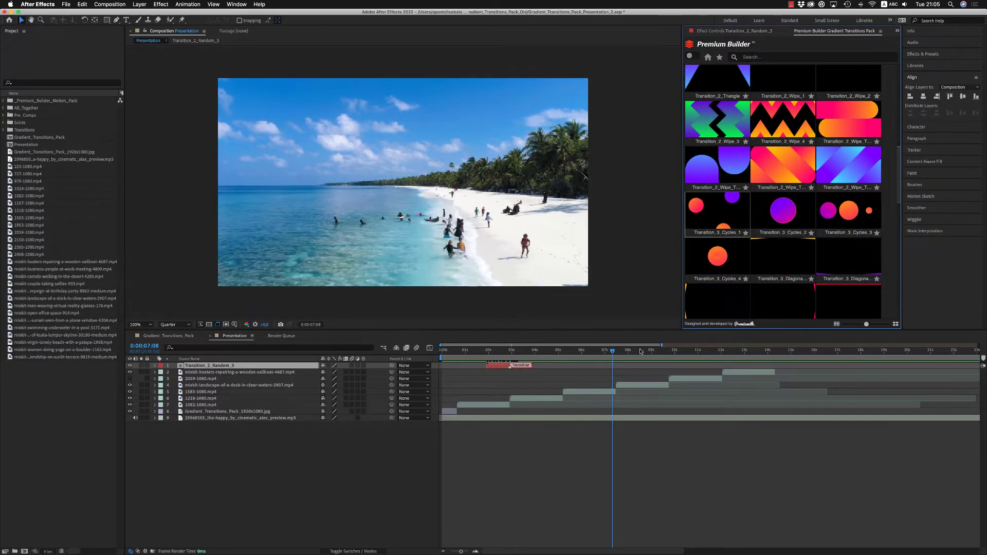
pyautogui.press('=')
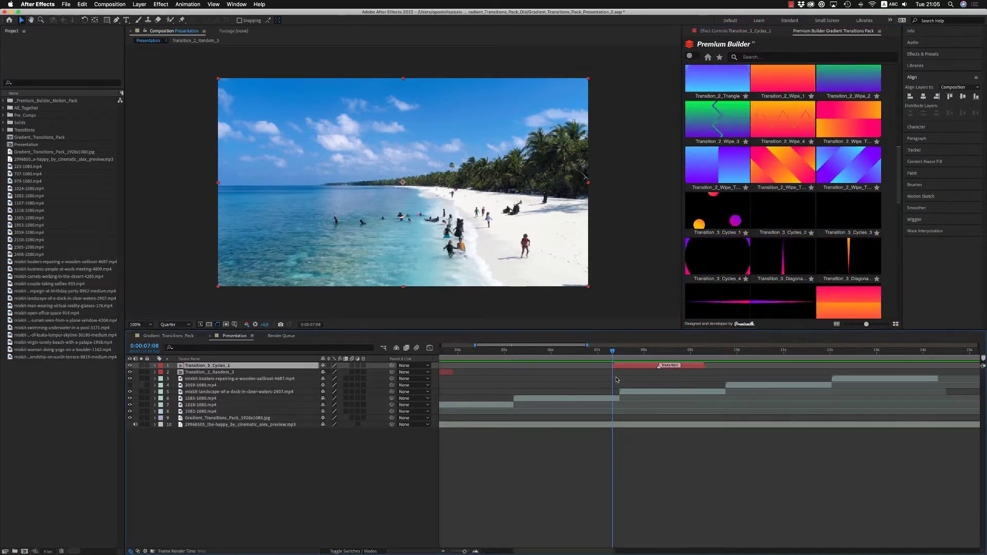
pyautogui.moveTo(634, 366); pyautogui.dragTo(593, 366)
pyautogui.click(621, 352)
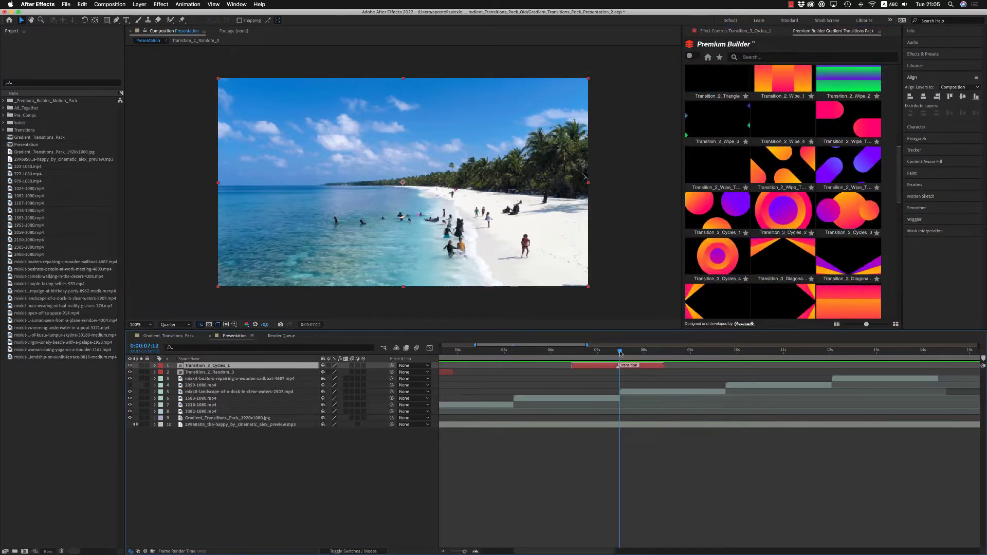
# Play back the Transition_3_Cycles_1 transition from 0:00:06:03.
pyautogui.moveTo(621, 352); pyautogui.dragTo(557, 353)
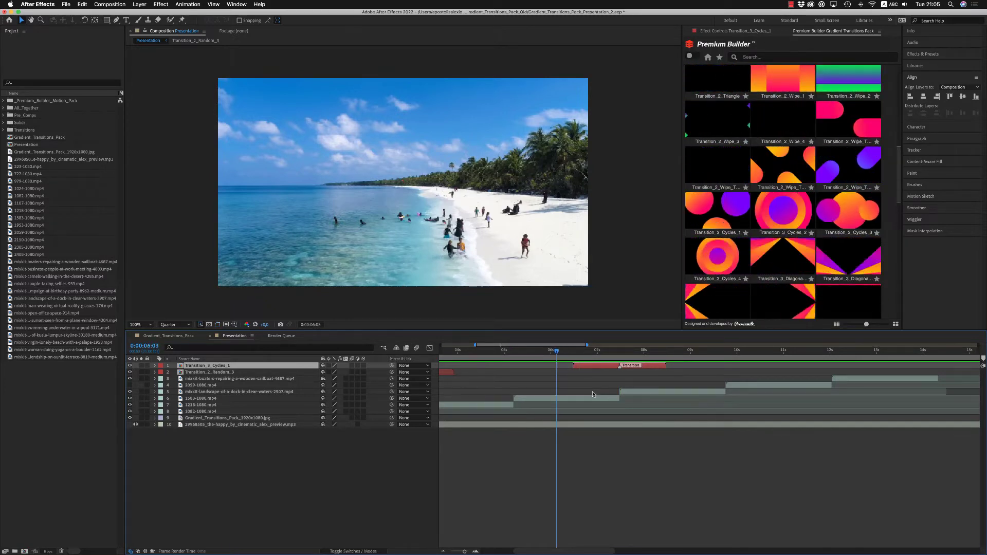
pyautogui.press('space')
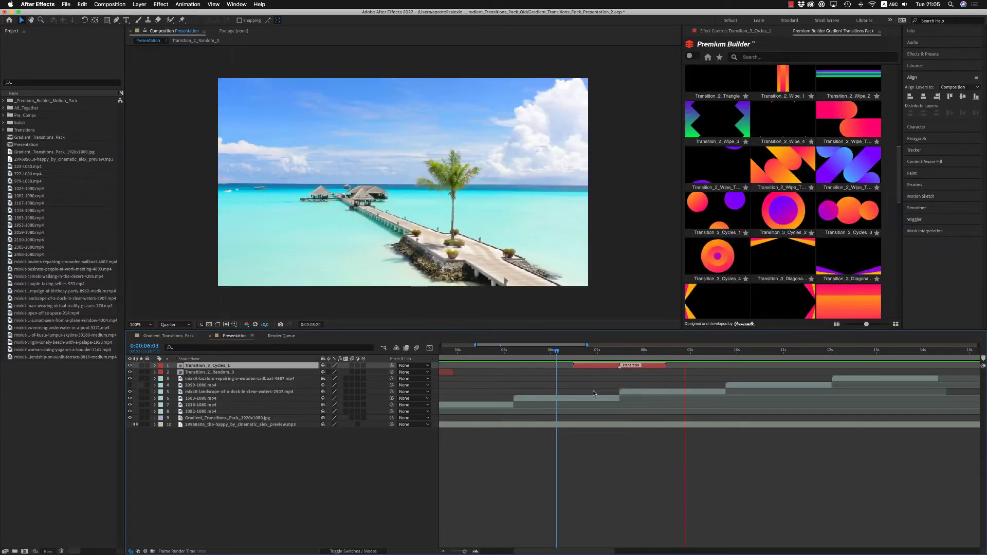
pyautogui.press('space')
pyautogui.press('-')
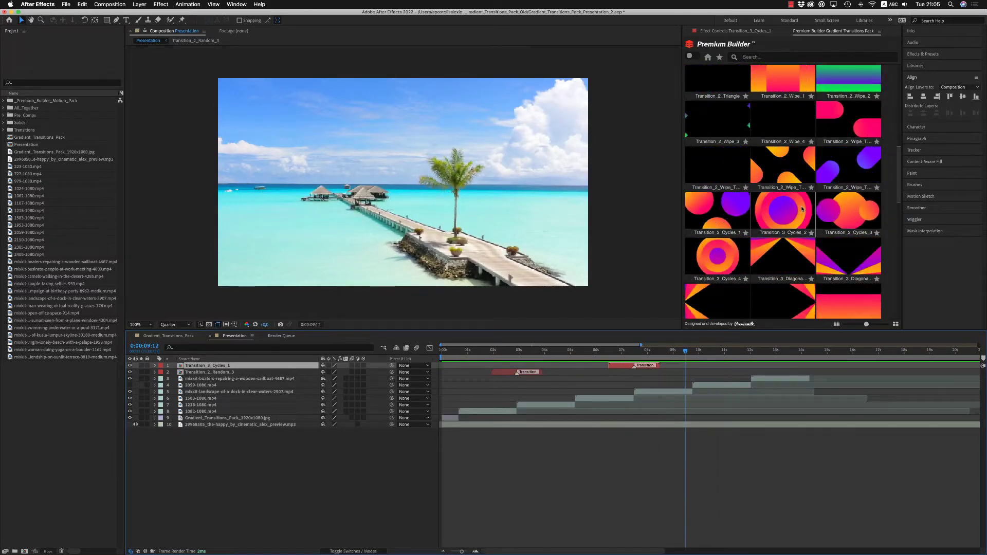
# Mark an orange Transition_2_Wipe, a purple Transition_3_Diagonal and Transition_3_Cycles_4 as favorites, then show only the favorite transitions.
pyautogui.click(811, 188)
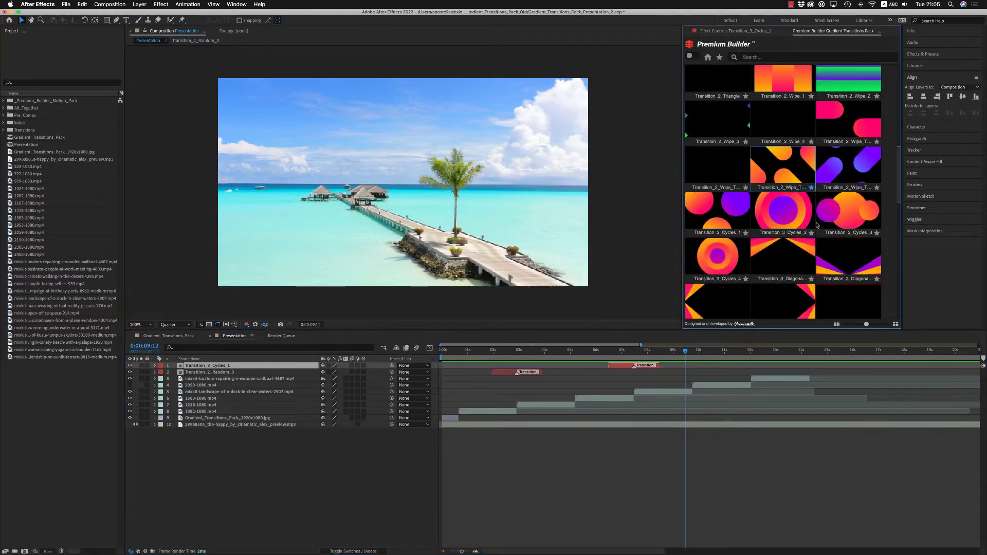
pyautogui.click(876, 278)
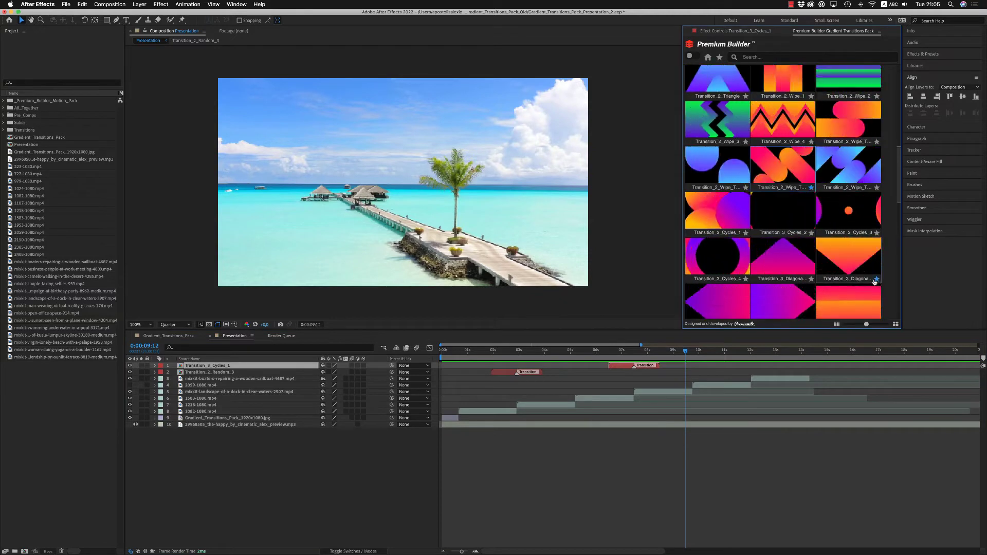
pyautogui.click(745, 278)
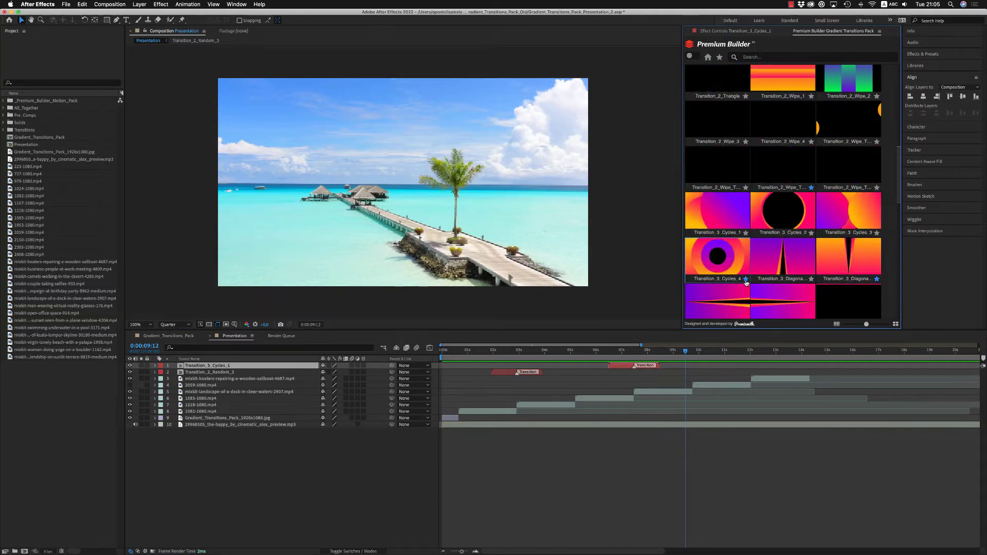
pyautogui.click(719, 57)
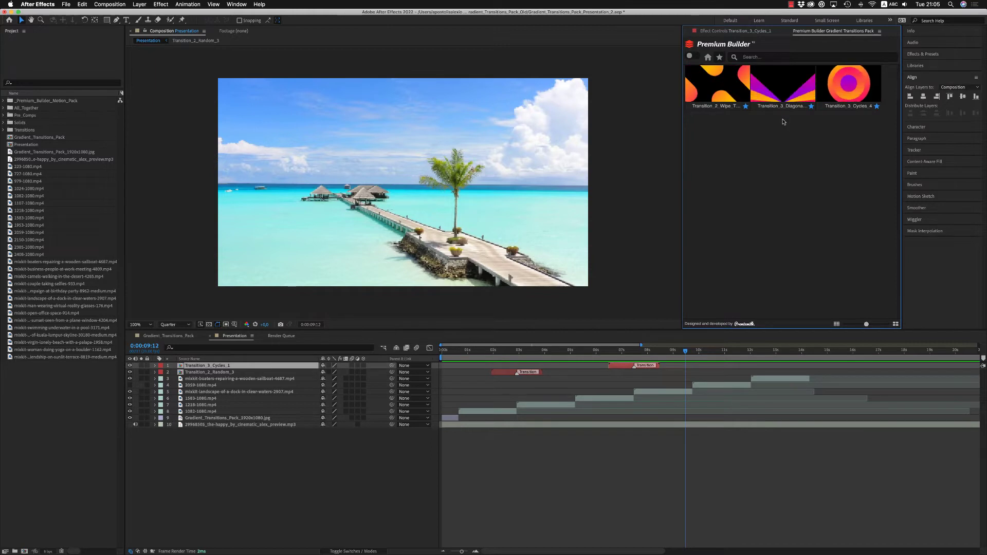
# Return to the full transition library and browse its animated previews from the Transition_1 to the Transition_5 designs.
pyautogui.click(709, 60)
pyautogui.click(724, 94)
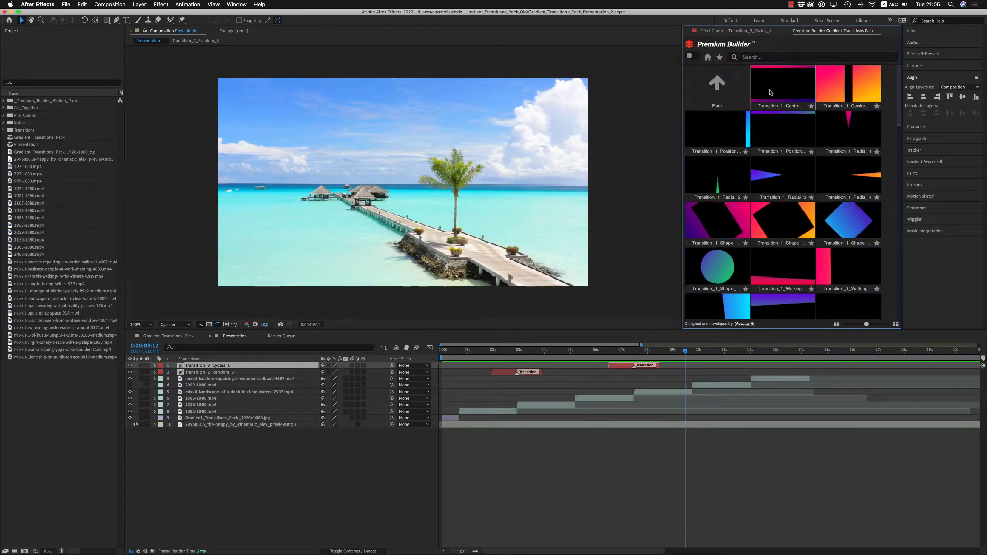
pyautogui.scroll(-5, 895, 132)
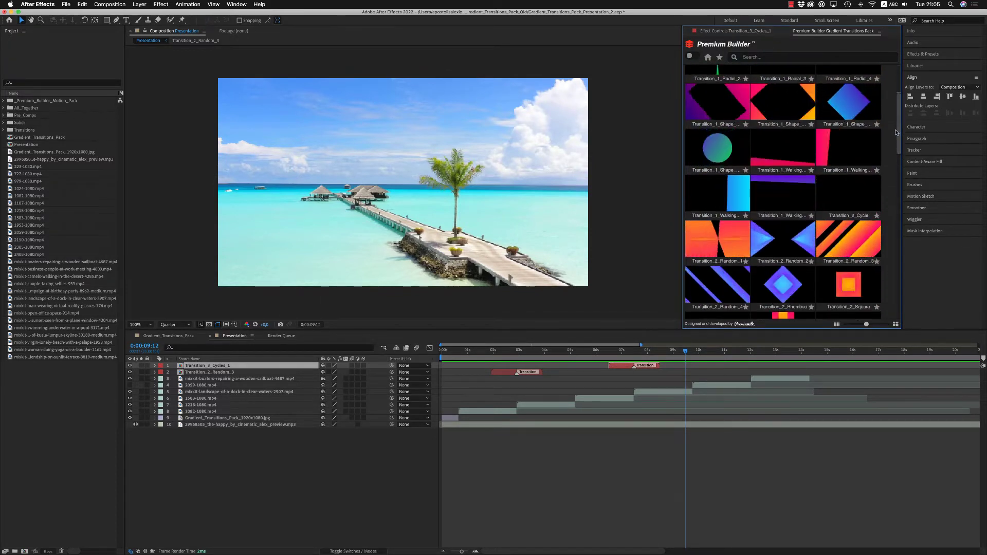
pyautogui.scroll(-3, 895, 131)
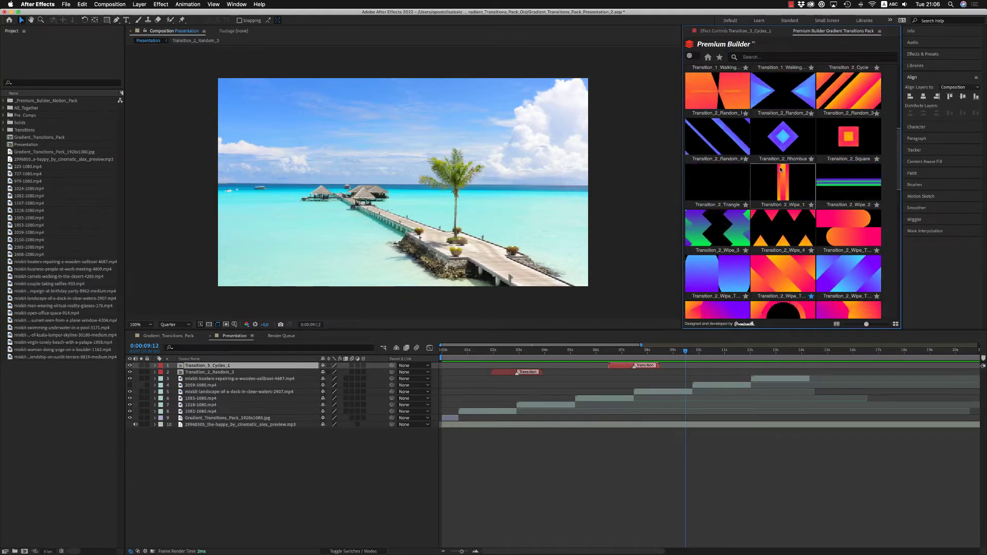
pyautogui.scroll(-3, 898, 187)
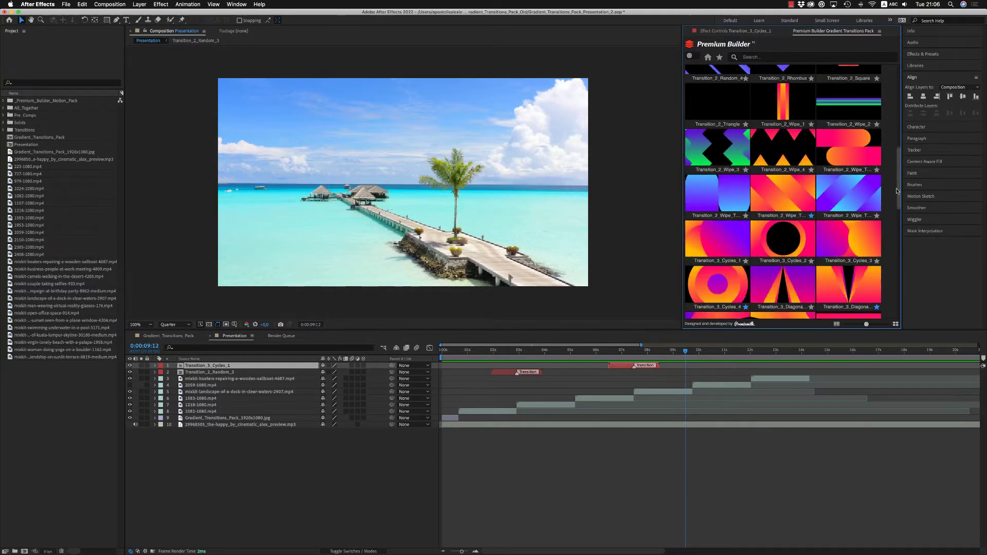
pyautogui.scroll(-10, 897, 187)
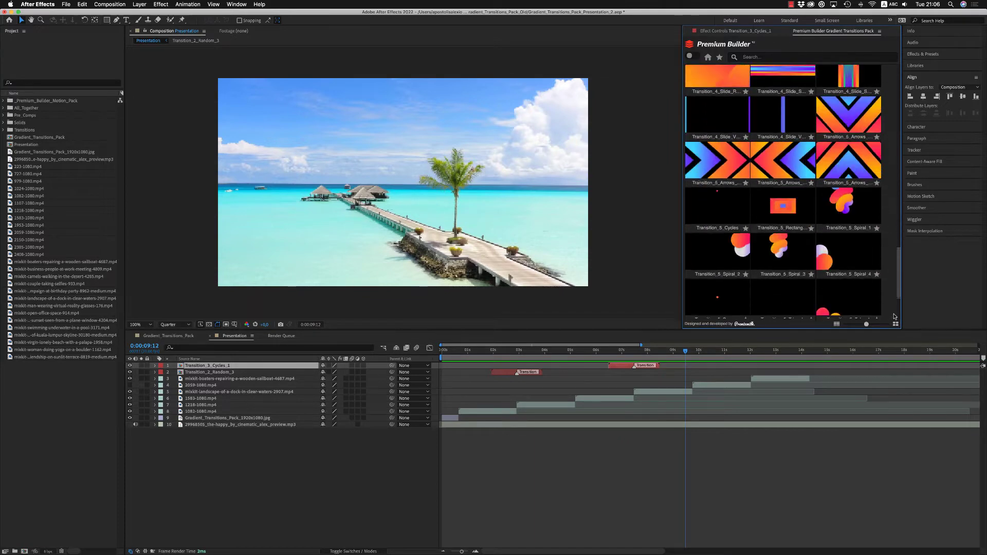
pyautogui.scroll(-1, 894, 316)
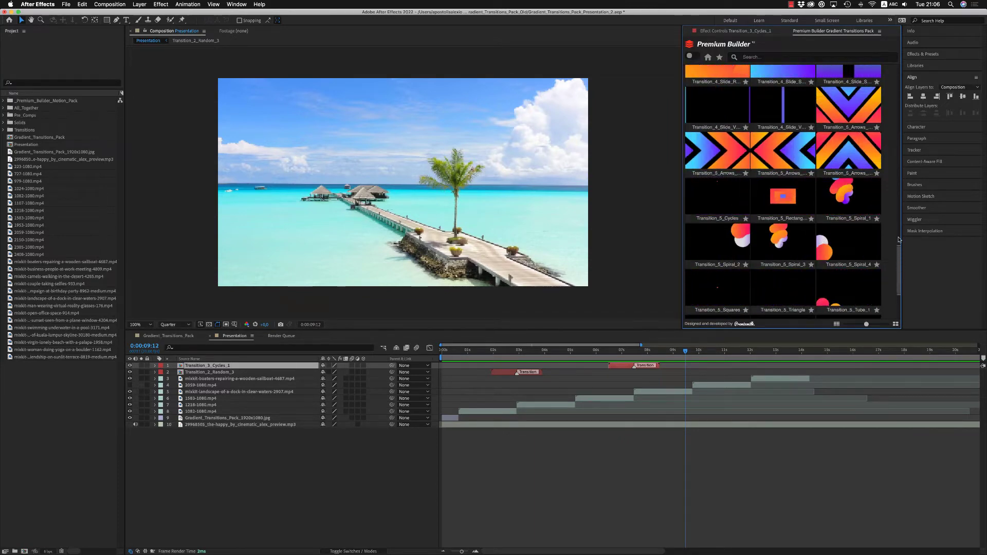
pyautogui.scroll(5, 898, 254)
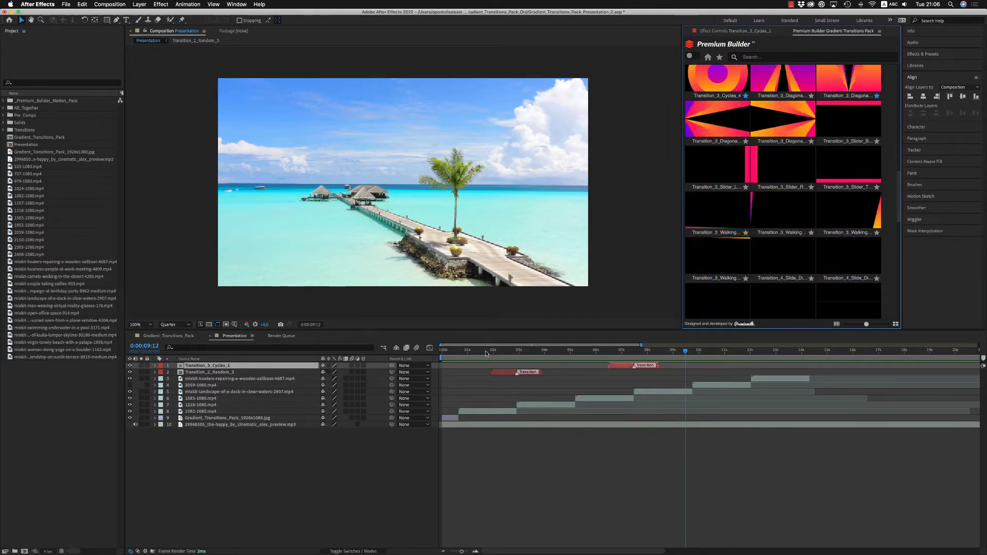
# Play back the Transition_2_Random_3 transition from 0:00:02:10 and the Transition_3_Cycles_1 transition from 0:00:06:11.
pyautogui.click(503, 351)
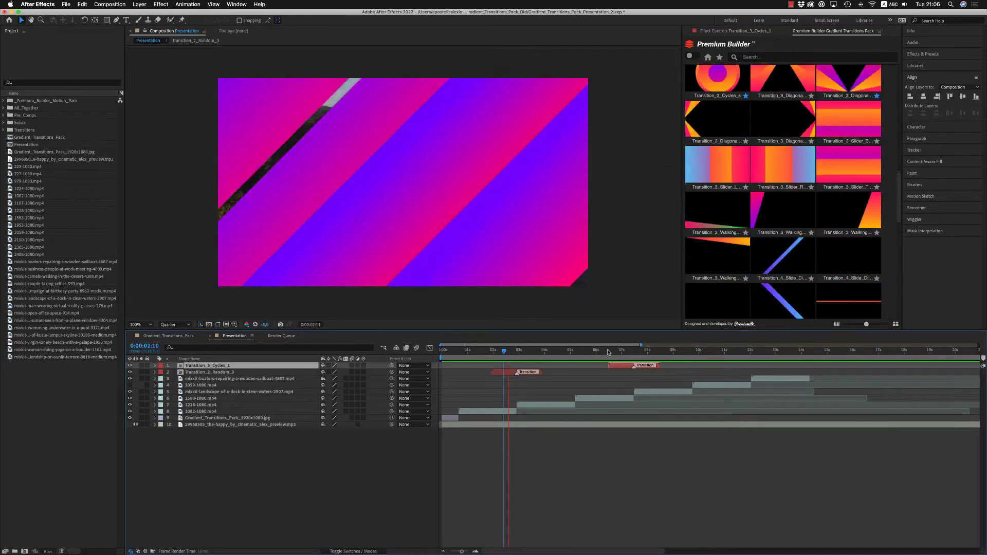
pyautogui.click(608, 352)
pyautogui.press('space')
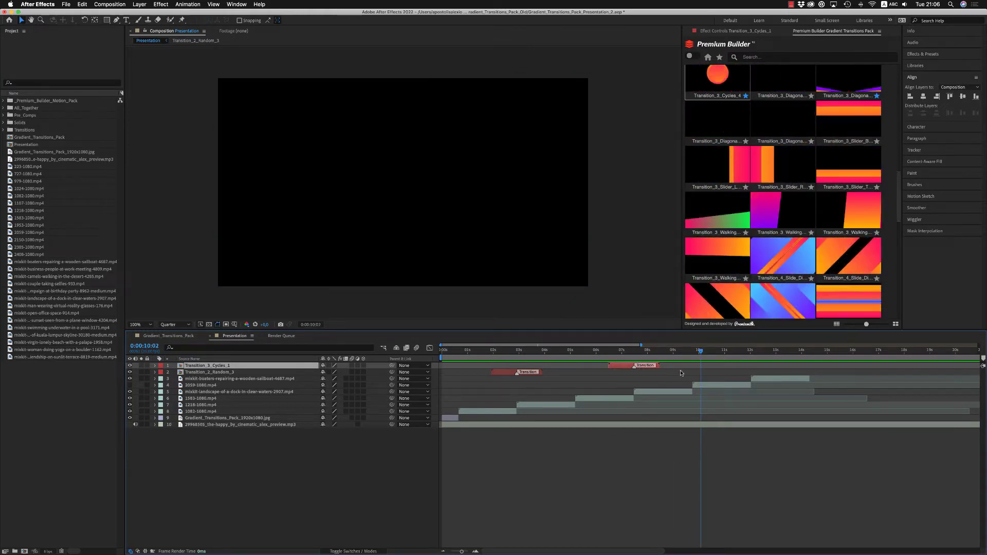
pyautogui.press('space')
# Go to 0:00:09:20 and turn on the visibility of the hidden video layer 4.
pyautogui.moveTo(701, 351); pyautogui.dragTo(694, 351)
pyautogui.click(130, 385)
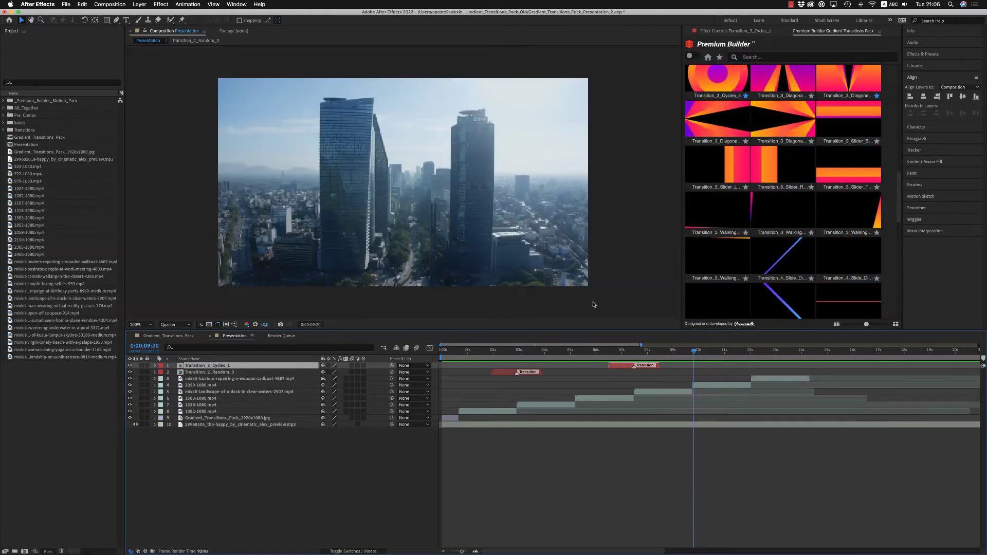
# Switch to Premiere Pro, check the Gradient Transitions Pack in the list of extensions and open its Gradient folder.
pyautogui.moveTo(473, 553)
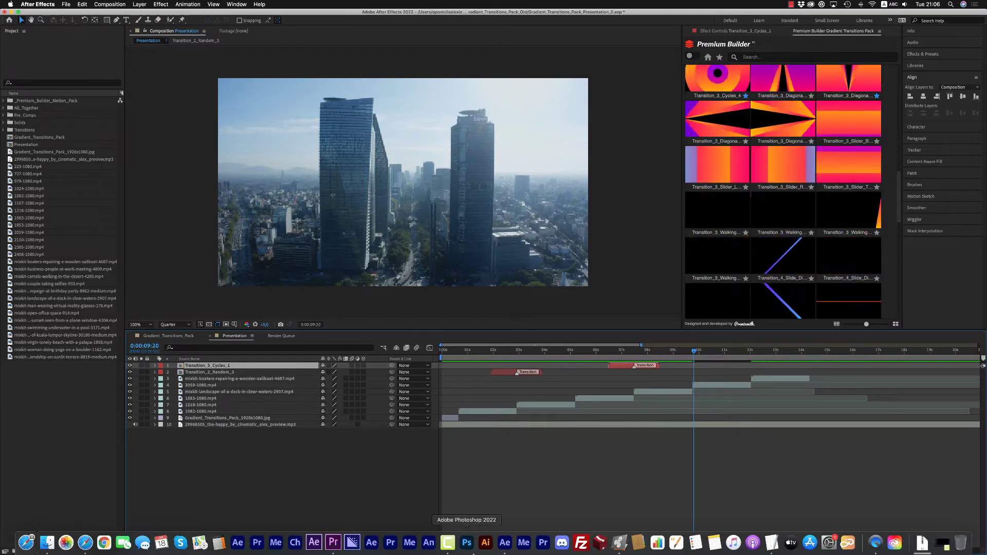
pyautogui.click(333, 543)
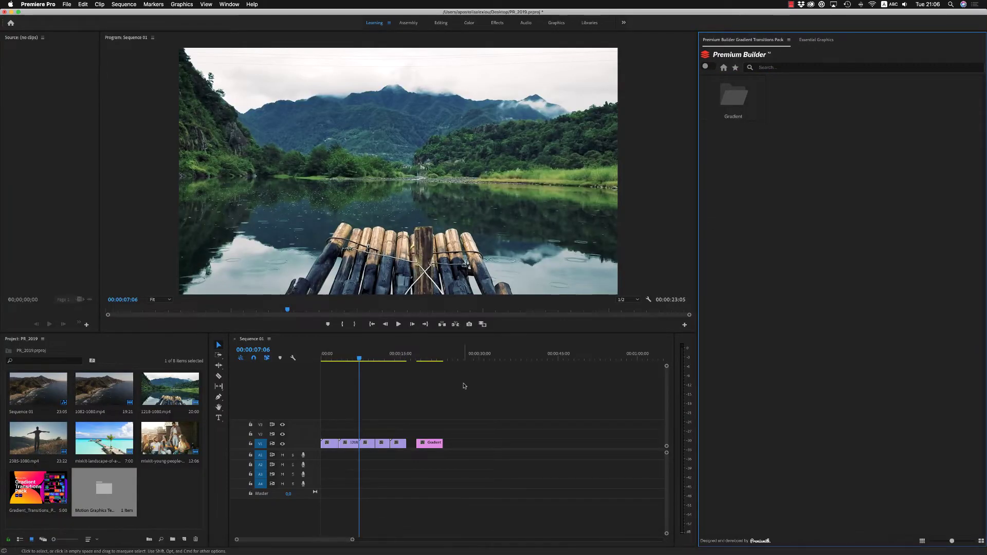
pyautogui.click(229, 4)
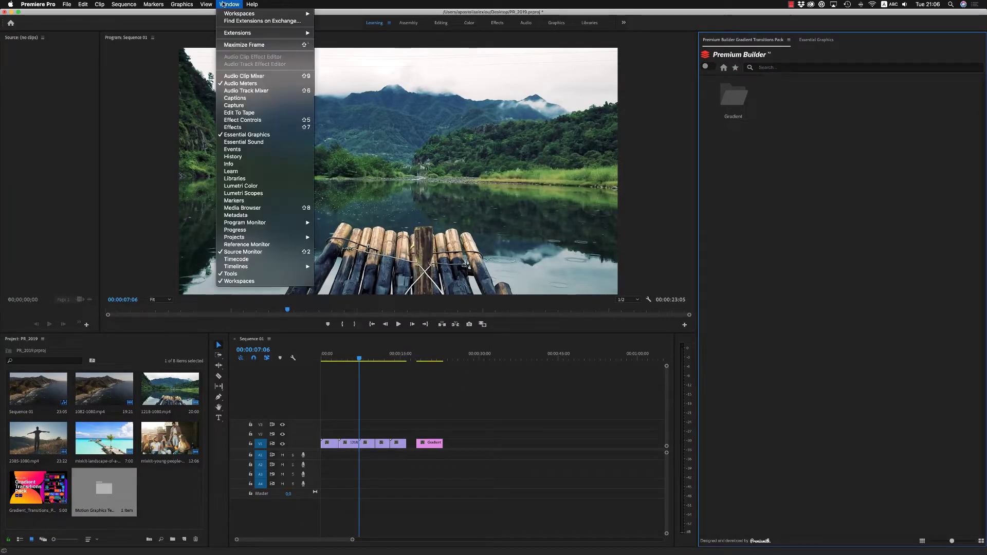
pyautogui.moveTo(250, 35)
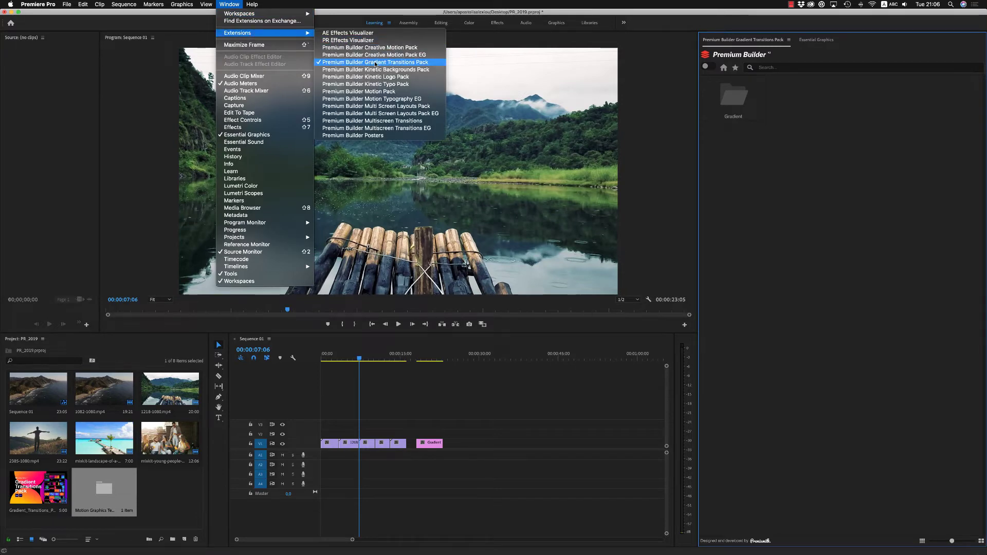
pyautogui.click(851, 166)
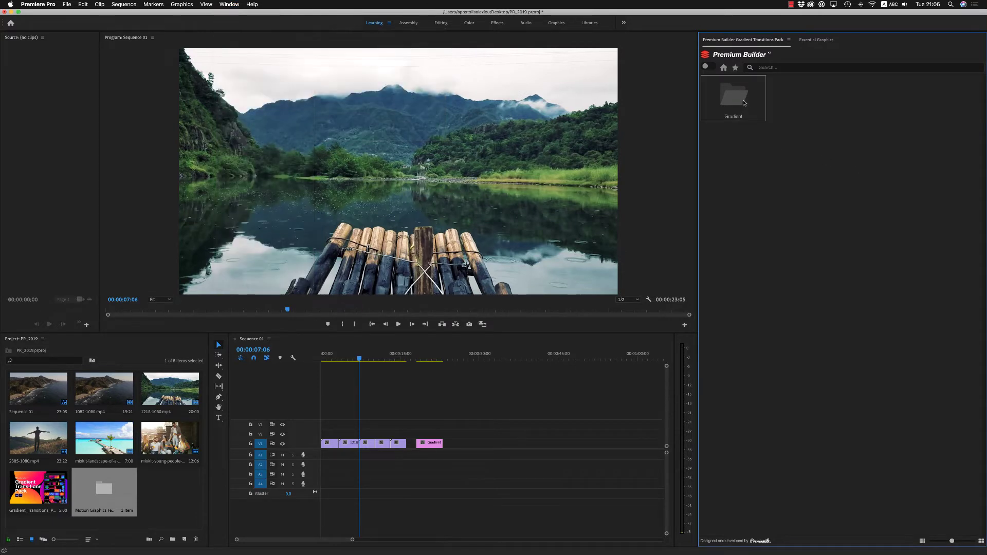
pyautogui.doubleClick(732, 96)
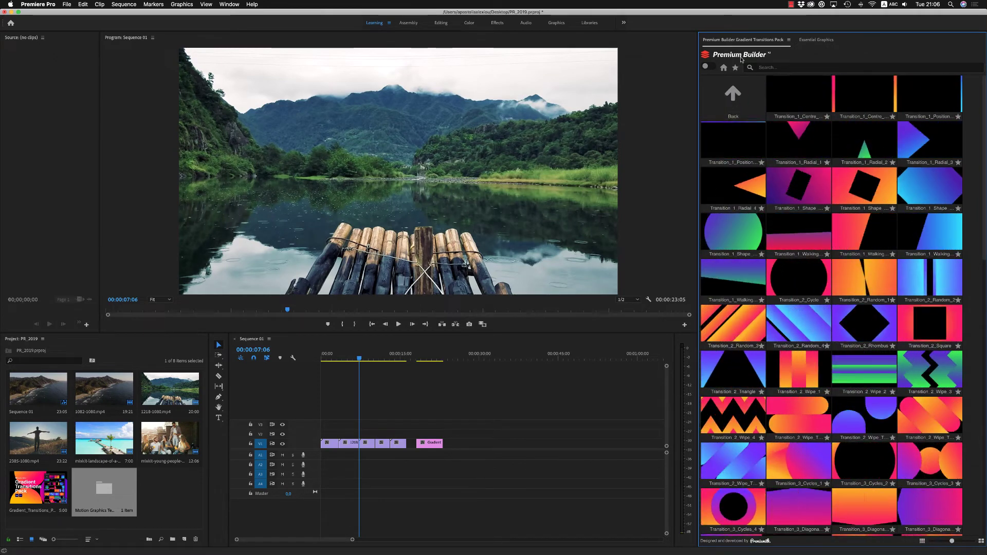
# Add a Transition_1_Radial motion graphics template to video track V2 and place it over the cut at the end of 2385-1080.mp4.
pyautogui.click(812, 40)
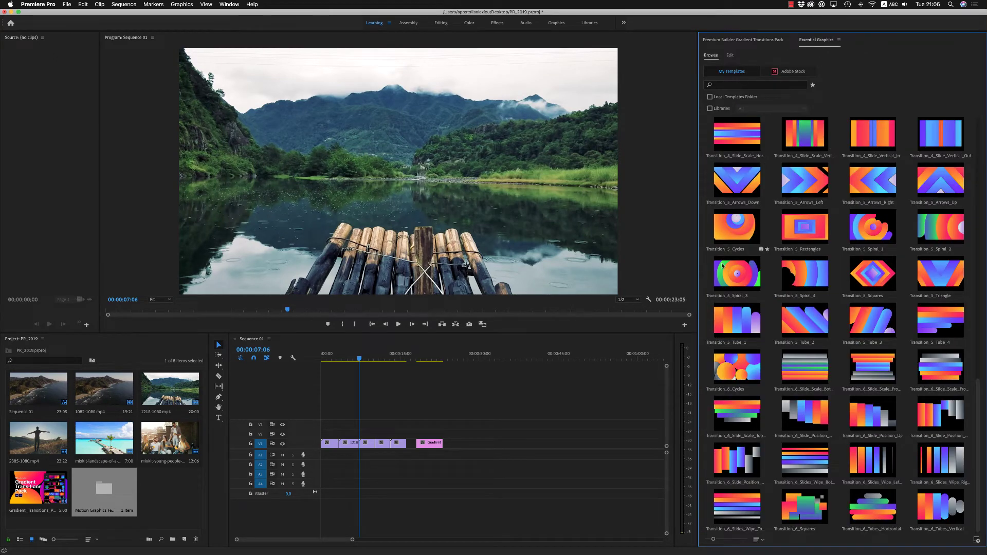
pyautogui.moveTo(977, 420); pyautogui.dragTo(977, 136)
pyautogui.moveTo(743, 203); pyautogui.dragTo(375, 435)
pyautogui.press('=')
pyautogui.press('=')
pyautogui.moveTo(535, 428); pyautogui.dragTo(515, 429)
# Play back the radial transition over its cut, then delete it from the sequence.
pyautogui.click(515, 354)
pyautogui.press('space')
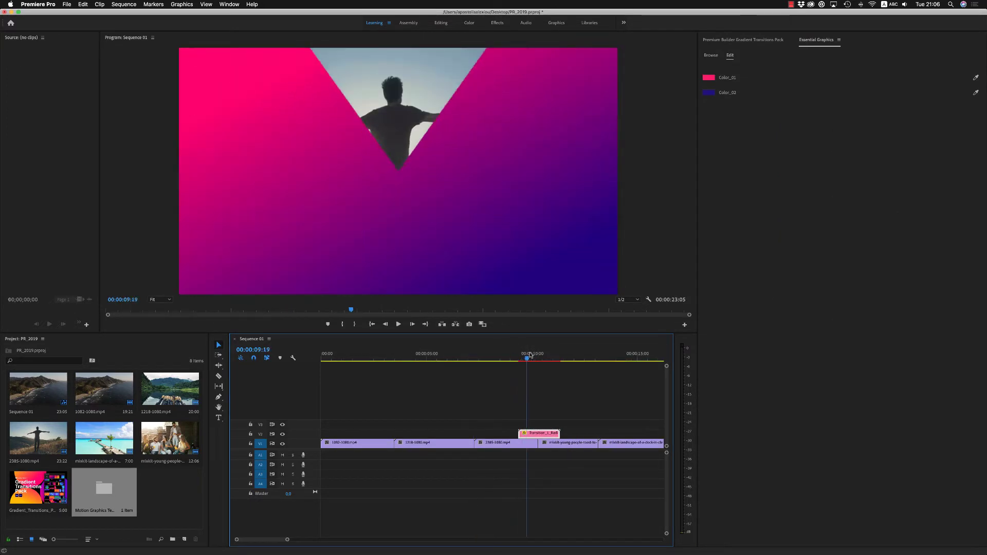
pyautogui.press('Delete')
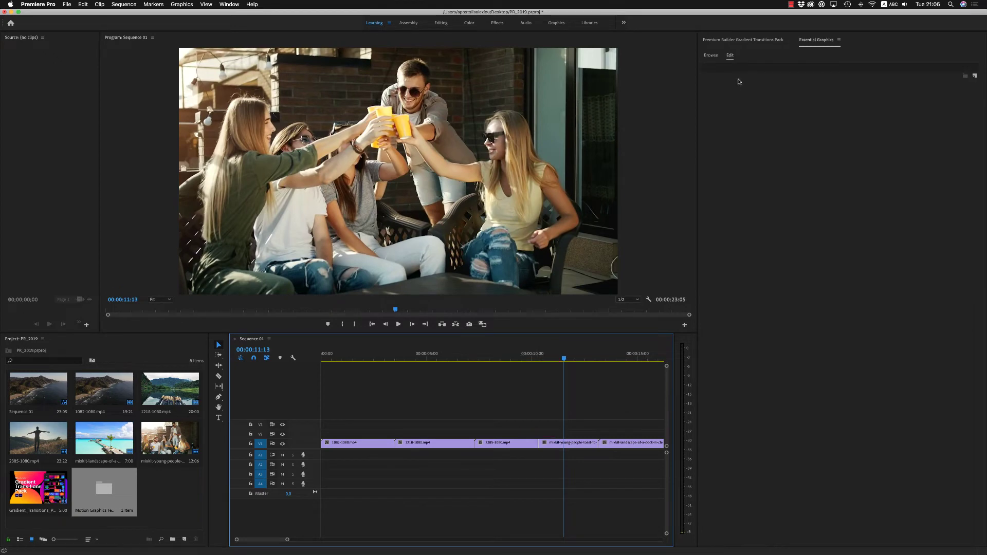
# Return to the Gradient Transitions Pack library, lock video track V1 and move the playhead to 00:00:06:14.
pyautogui.click(741, 40)
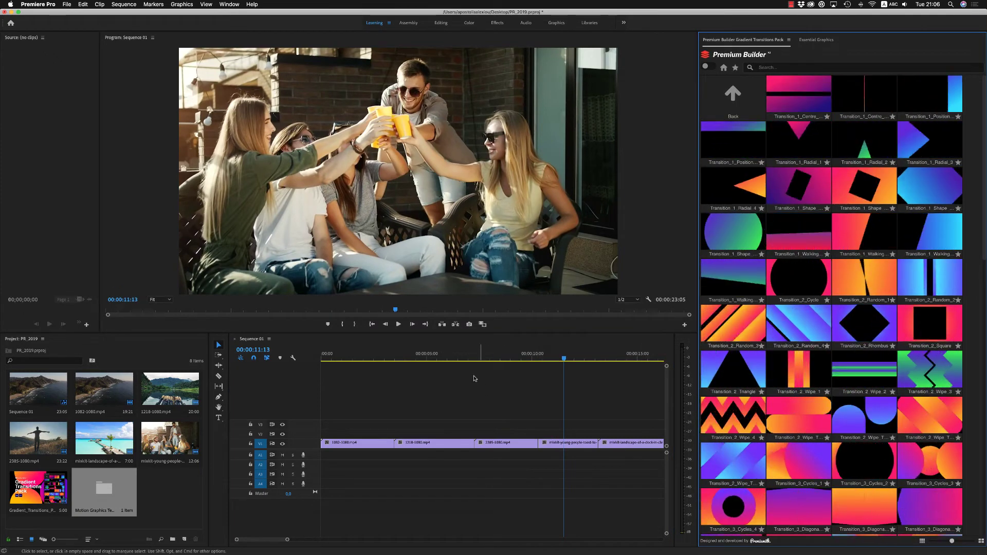
pyautogui.press('-')
pyautogui.click(378, 358)
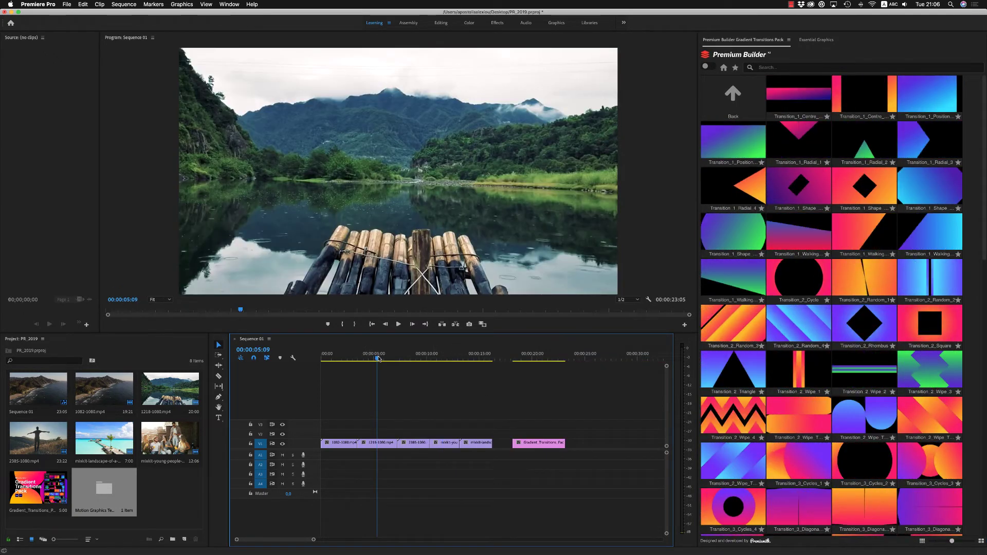
pyautogui.click(250, 444)
pyautogui.press('space')
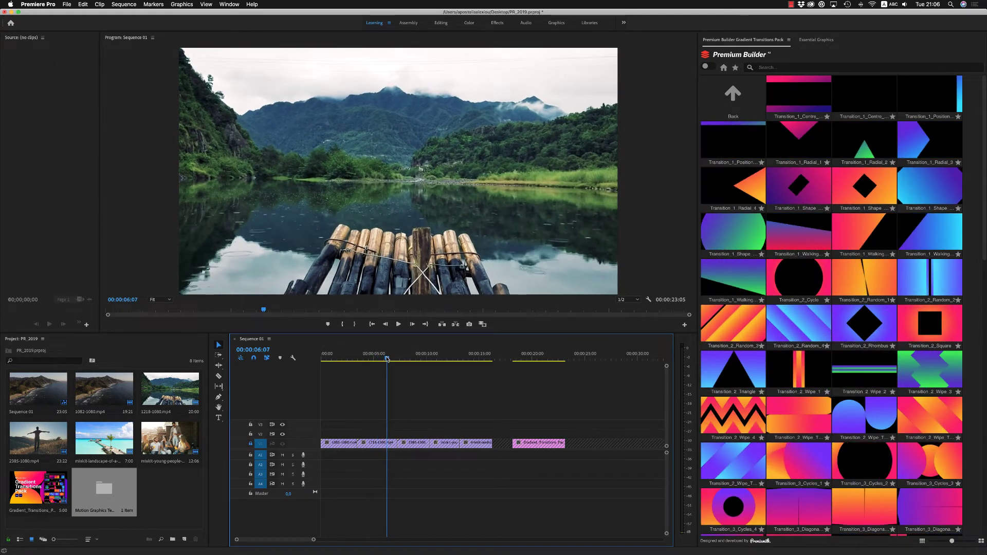
pyautogui.click(390, 359)
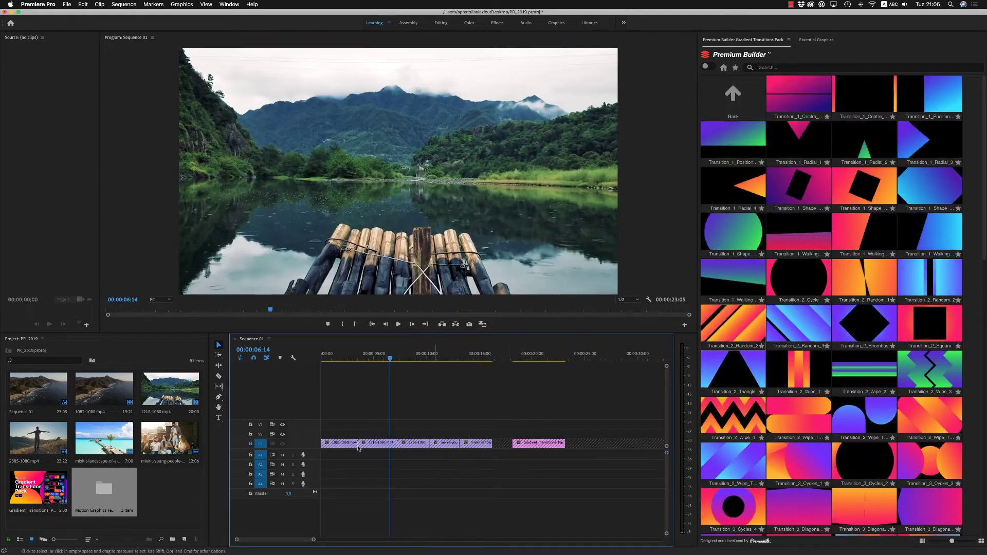
# Add the Transition_2_Wipe_Tube_3 template to track V2 with the playhead at 00:00:07:00.
pyautogui.moveTo(391, 359); pyautogui.dragTo(394, 358)
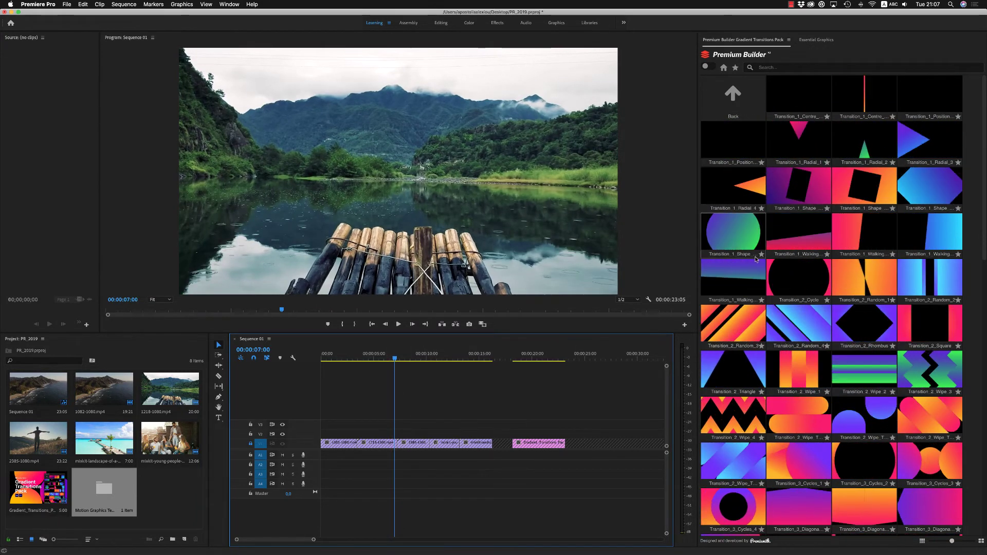
pyautogui.click(904, 403)
pyautogui.press('=')
pyautogui.press('=')
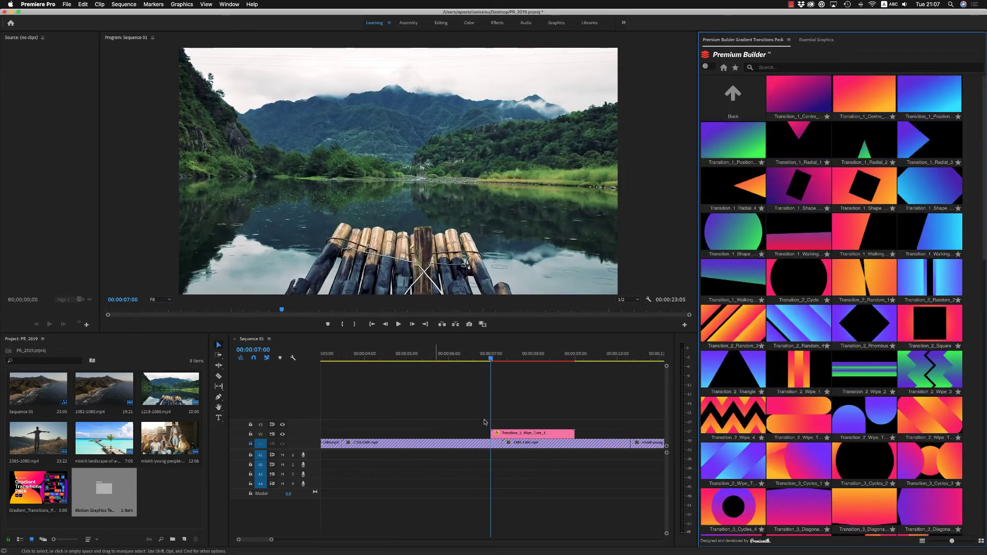
# Shift the wipe tube transition earlier so it covers the cut between 1218-1080.mp4 and 2385-1080.mp4, and play it back.
pyautogui.moveTo(490, 359); pyautogui.dragTo(525, 361)
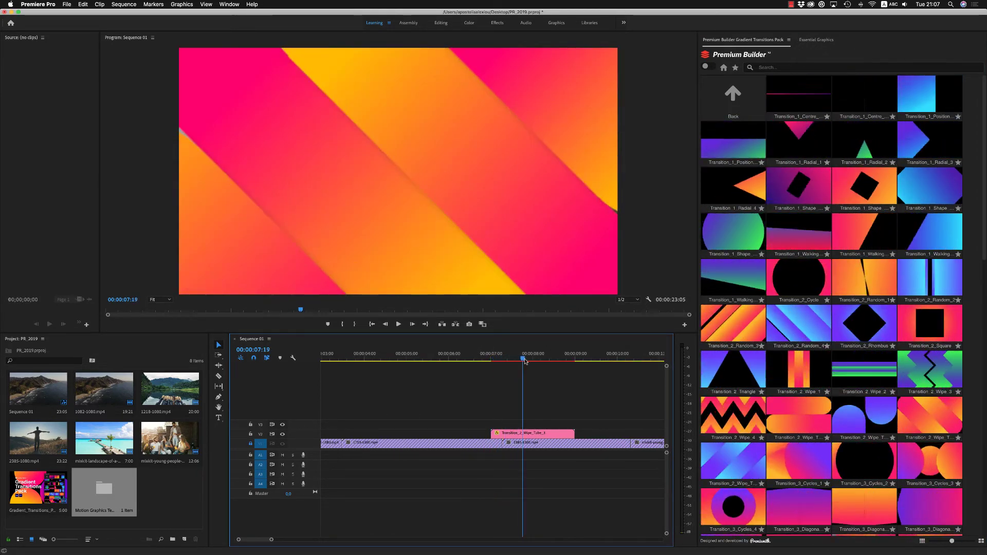
pyautogui.moveTo(576, 434); pyautogui.dragTo(548, 434)
pyautogui.click(453, 359)
pyautogui.press('space')
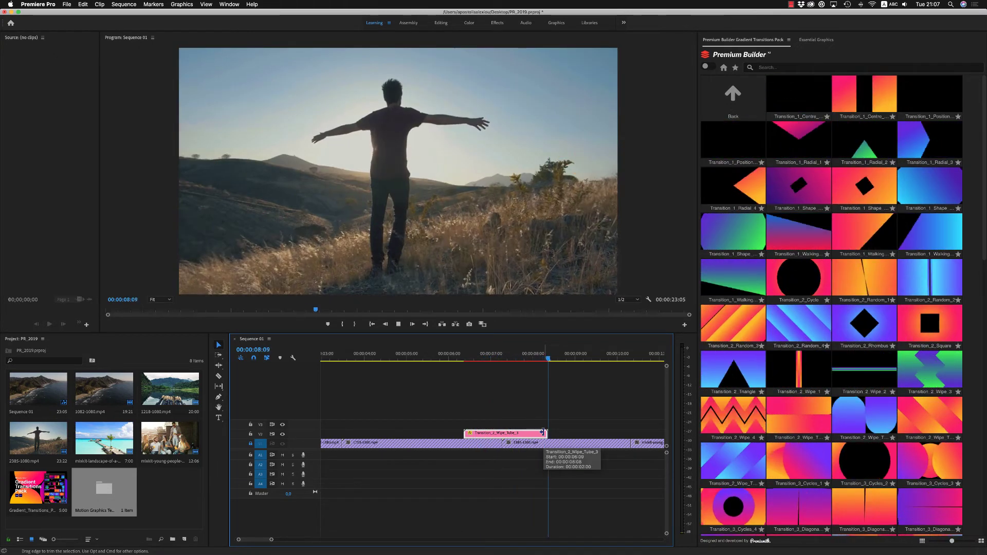
pyautogui.press('space')
# Move the playhead to 00:00:09:20 and show the wipe tube transition's editable colors in Essential Graphics.
pyautogui.press('-')
pyautogui.press('-')
pyautogui.moveTo(418, 360); pyautogui.dragTo(424, 360)
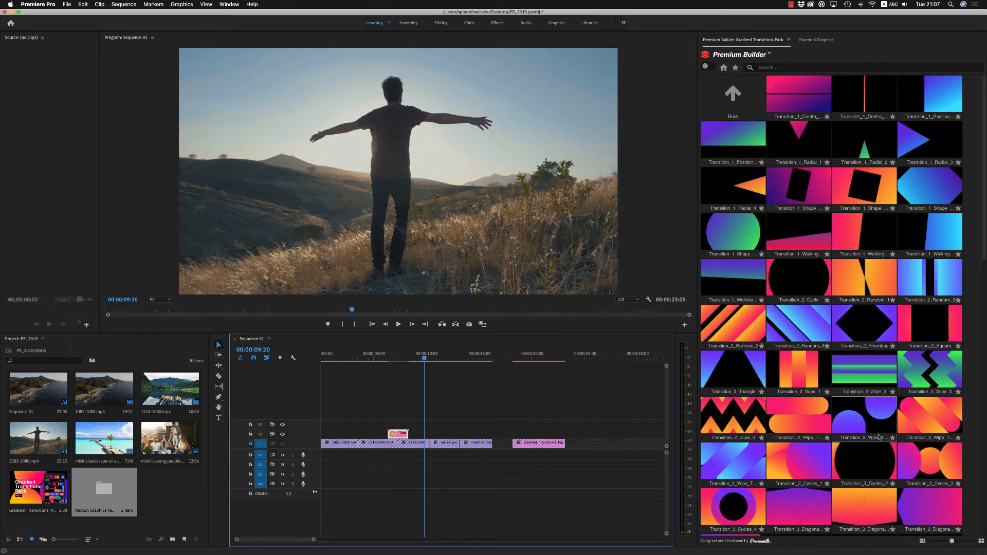
pyautogui.click(983, 256)
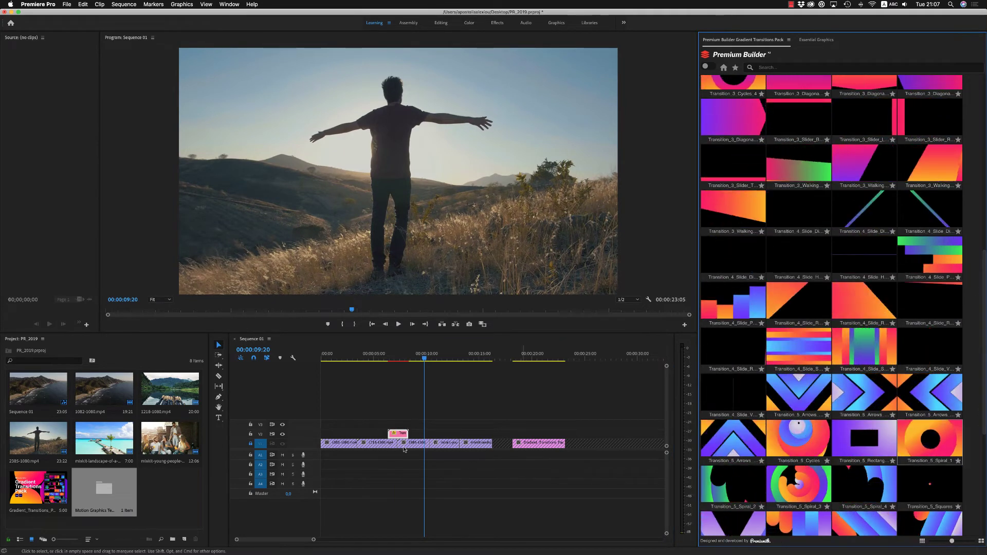
pyautogui.click(394, 433)
pyautogui.click(814, 40)
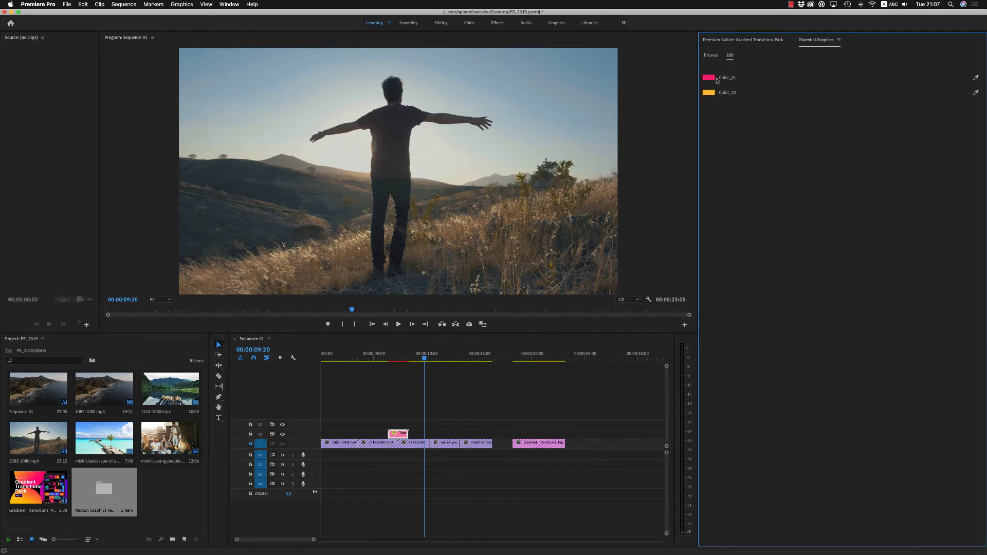
# Return to the Gradient Transitions Pack library and add Transition_5_Spiral_3 to track V2 at the playhead.
pyautogui.click(753, 41)
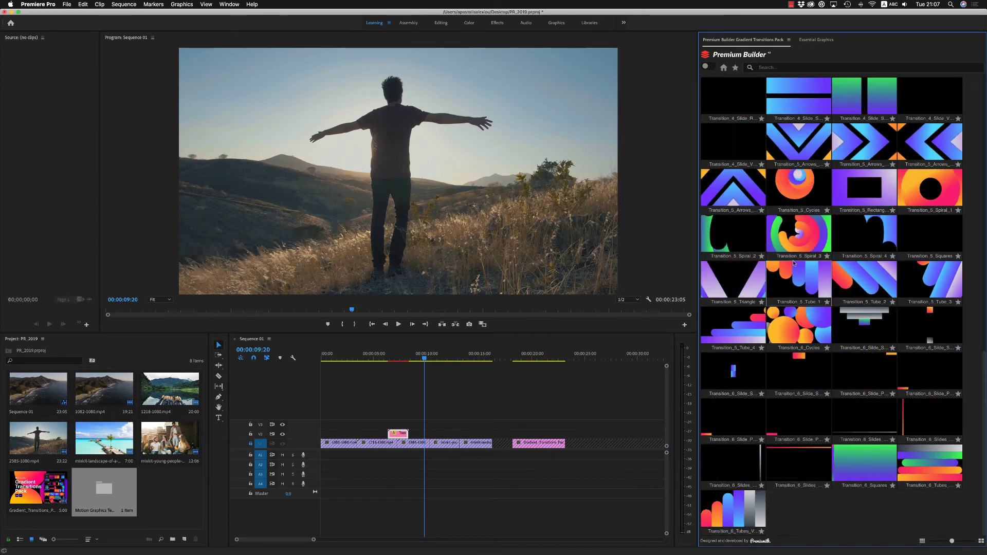
pyautogui.doubleClick(792, 241)
pyautogui.press('=')
pyautogui.press('=')
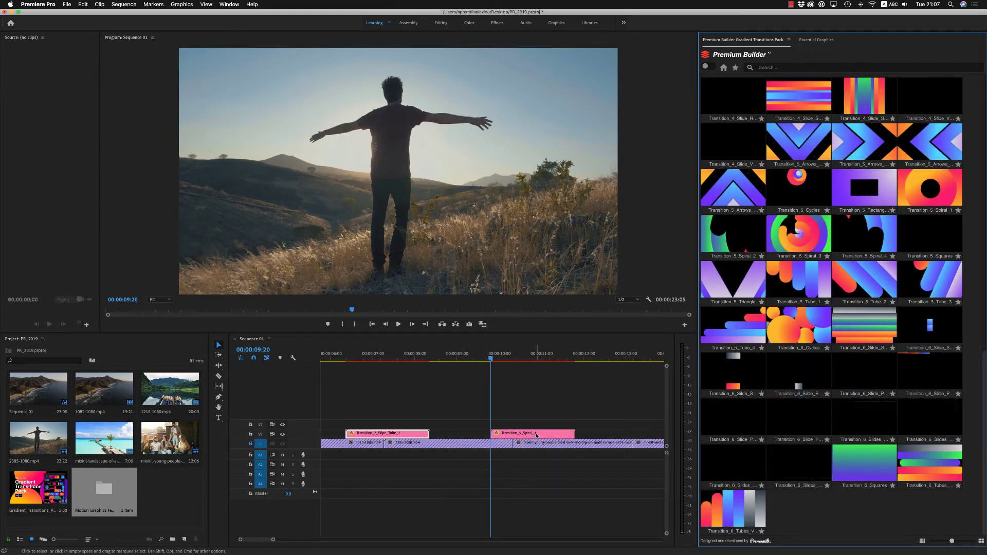
# Move the spiral transition earlier to cover the cut from 2385-1080.mp4 to the young people clip, and play it back.
pyautogui.click(492, 365)
pyautogui.press('space')
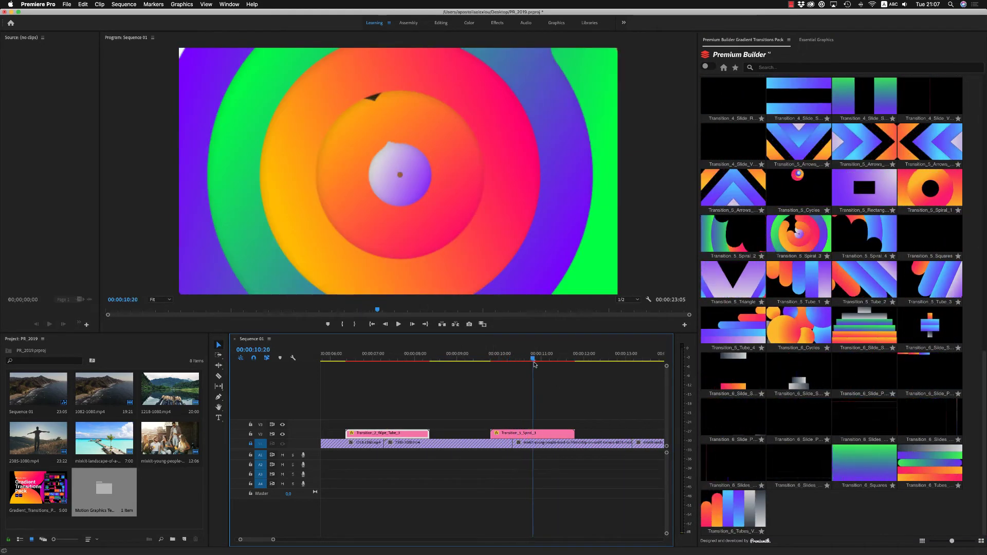
pyautogui.moveTo(567, 432)
pyautogui.mouseDown()
pyautogui.moveTo(500, 435)
pyautogui.moveTo(571, 434)
pyautogui.mouseUp()
pyautogui.click(461, 353)
pyautogui.press('space')
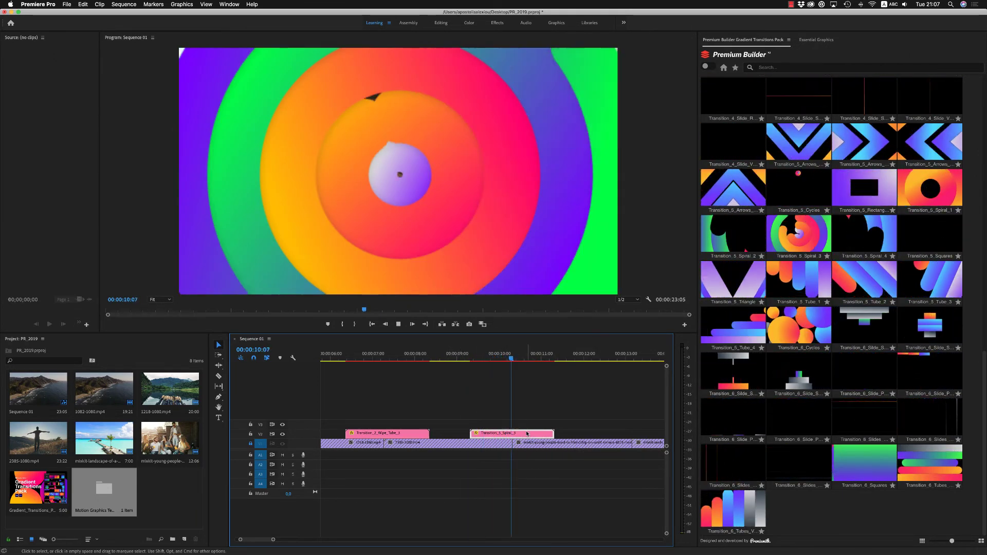
pyautogui.press('space')
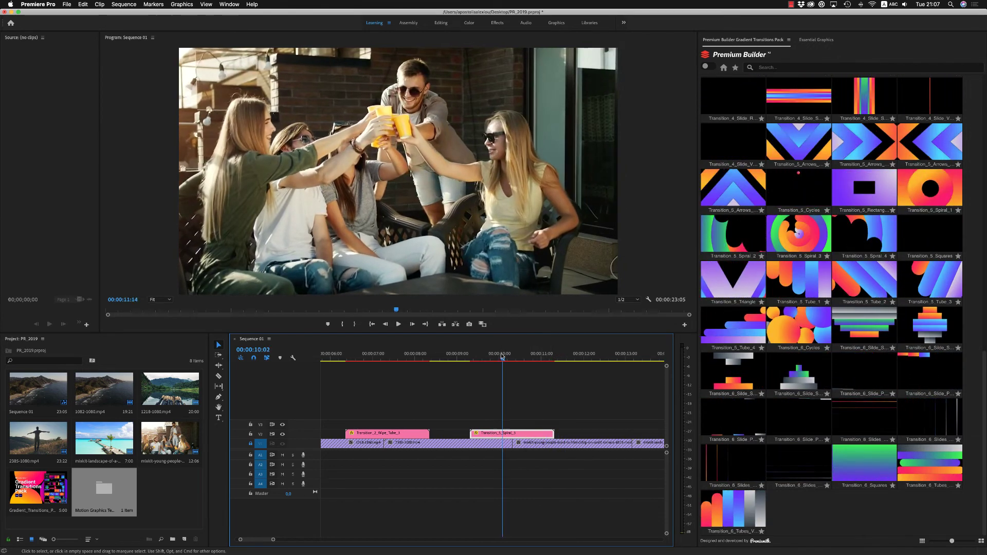
# Recolor the spiral transition by sampling Color_01 for Color_04 and Color_03 for Color_05, then play it back.
pyautogui.click(501, 354)
pyautogui.click(814, 40)
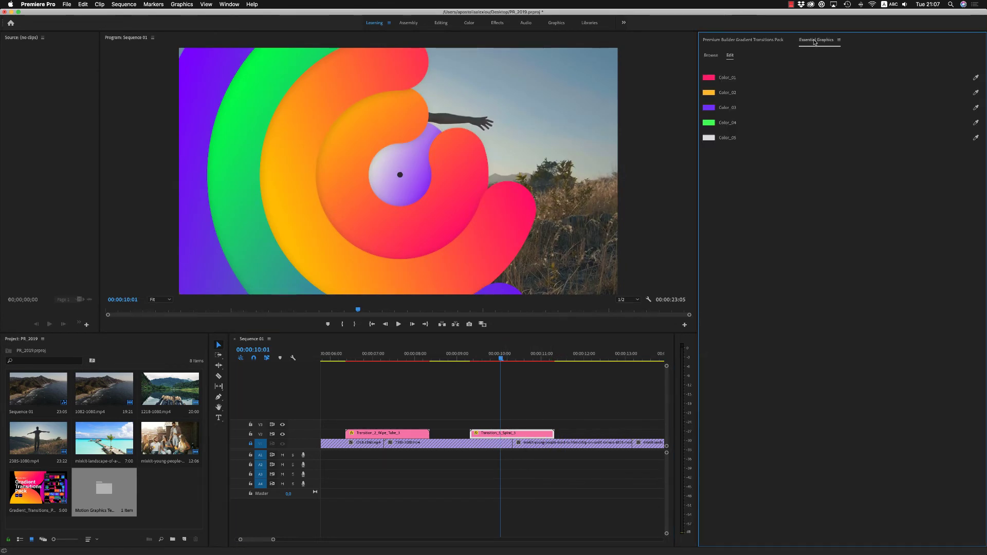
pyautogui.click(976, 124)
pyautogui.click(709, 78)
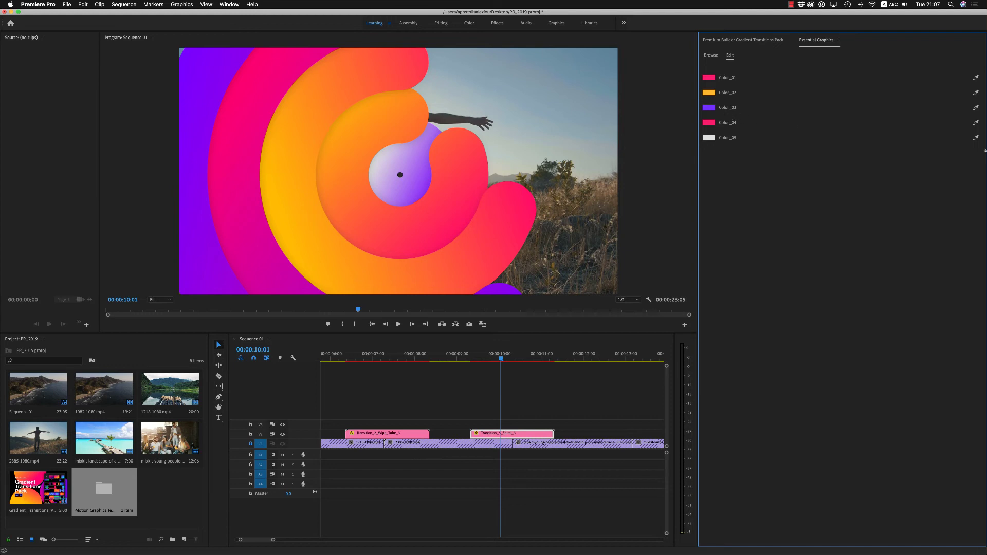
pyautogui.click(711, 108)
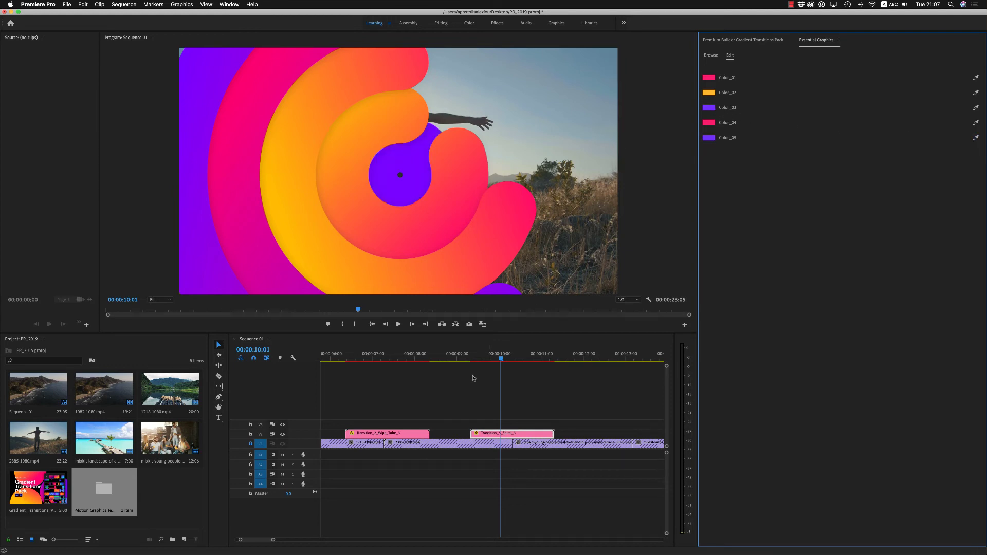
pyautogui.moveTo(490, 354); pyautogui.dragTo(471, 353)
pyautogui.press('space')
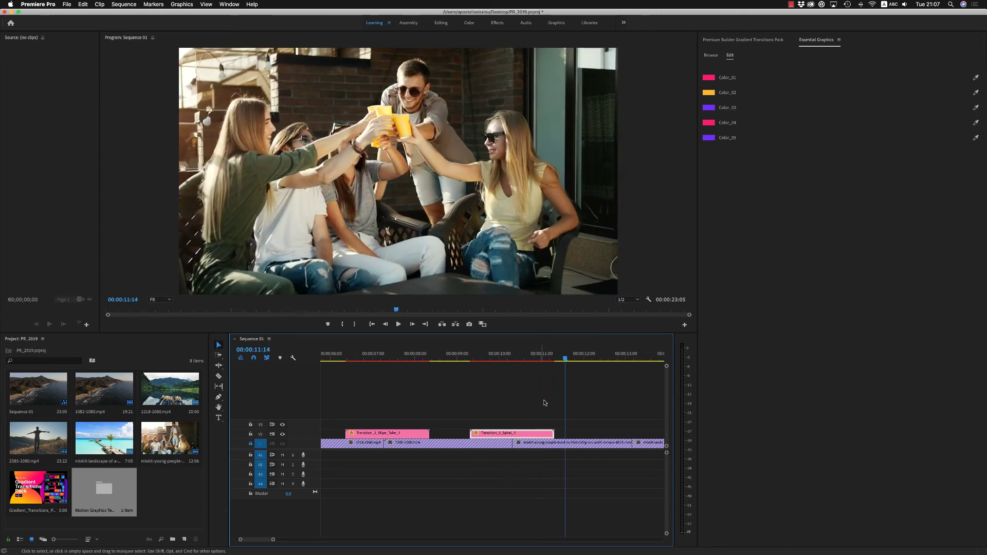
# Move the playhead to the title clip at 00:00:19:15 and bring the transitions library back to its first items.
pyautogui.press('-')
pyautogui.press('-')
pyautogui.moveTo(457, 356); pyautogui.dragTo(560, 358)
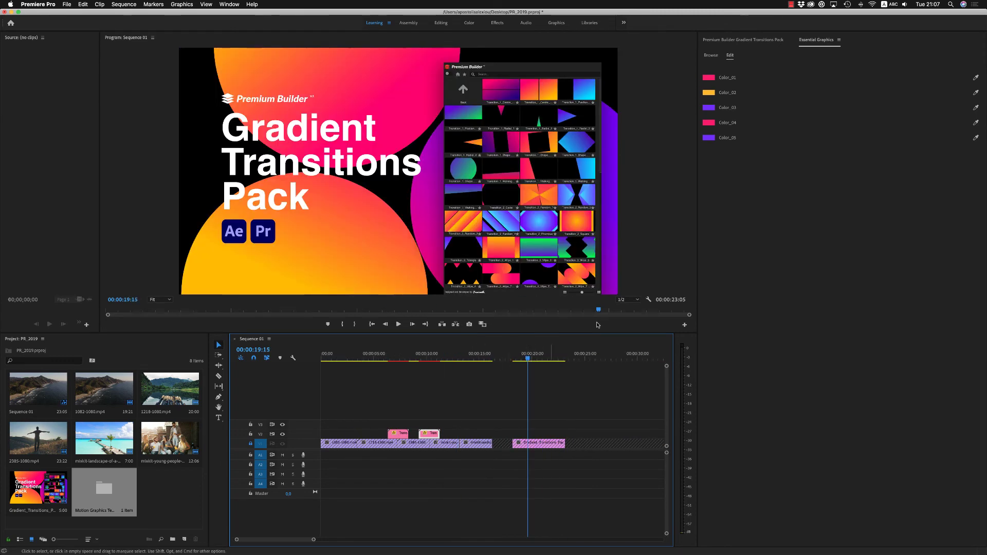
pyautogui.click(733, 39)
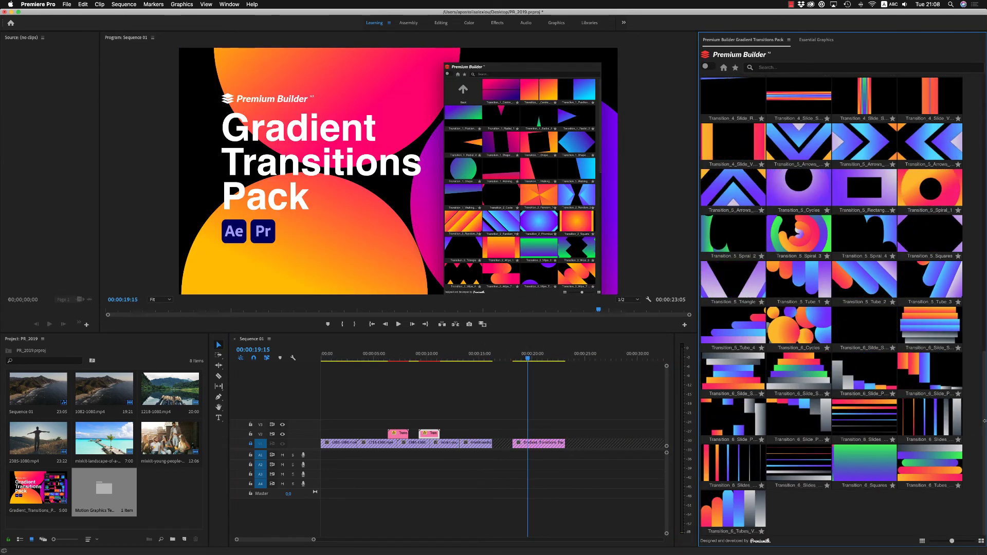
pyautogui.moveTo(984, 422); pyautogui.dragTo(967, 126)
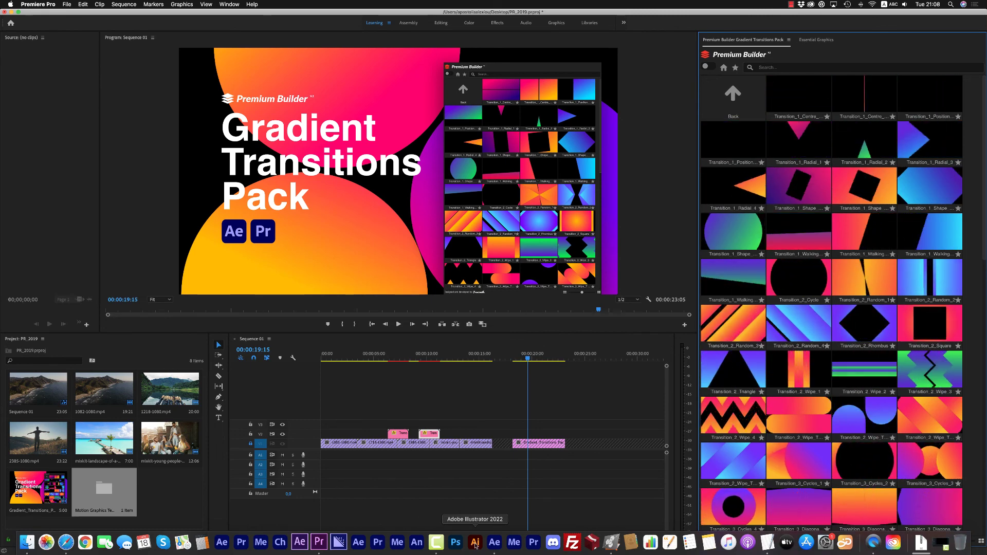
# Switch to After Effects and move the time indicator of the Presentation composition to 0:00:00:04.
pyautogui.click(492, 542)
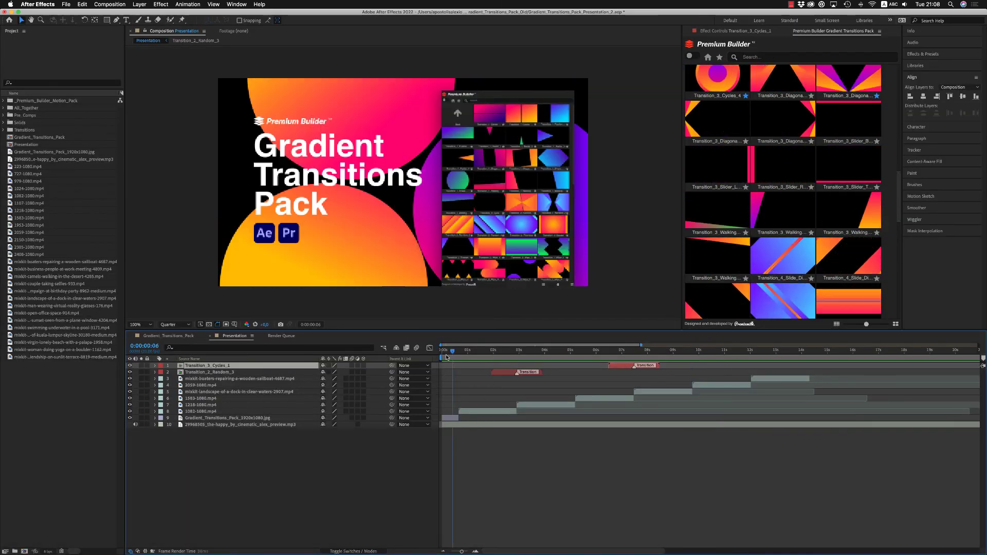
pyautogui.click(446, 355)
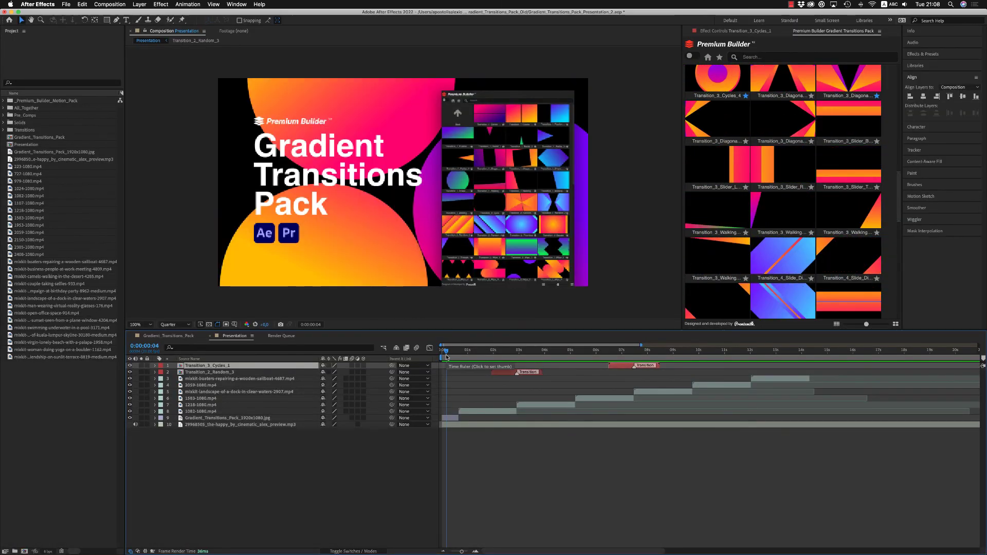